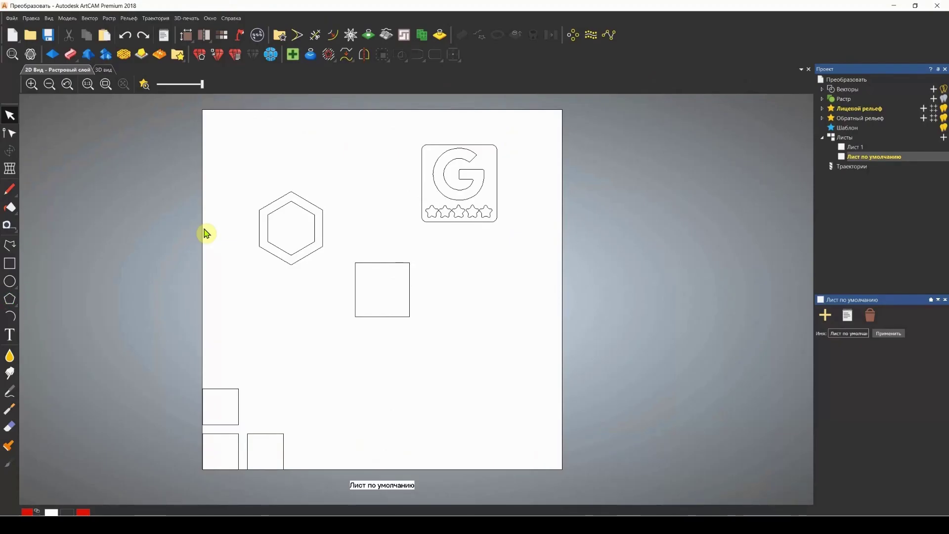
# Select the square at the centre of the sheet and open its Transform settings
pyautogui.click(390, 306)
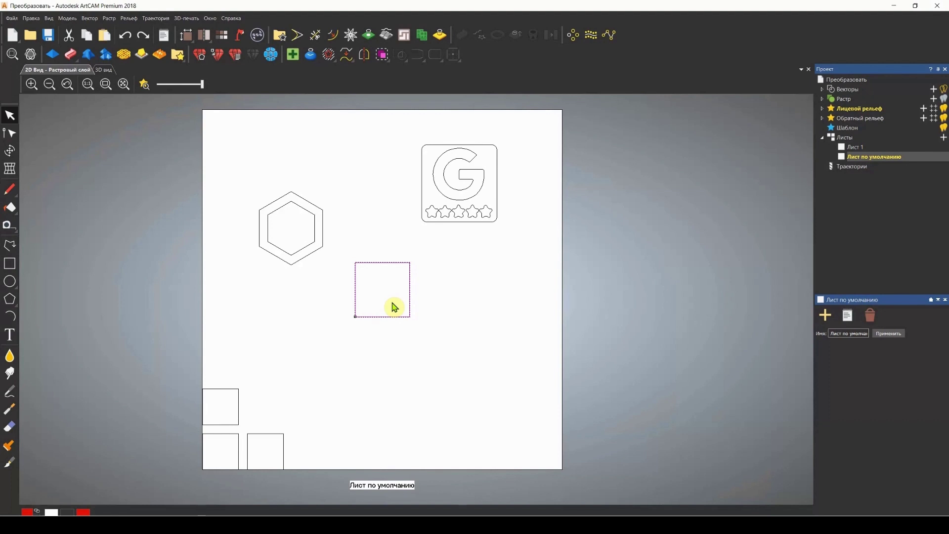
pyautogui.click(394, 307)
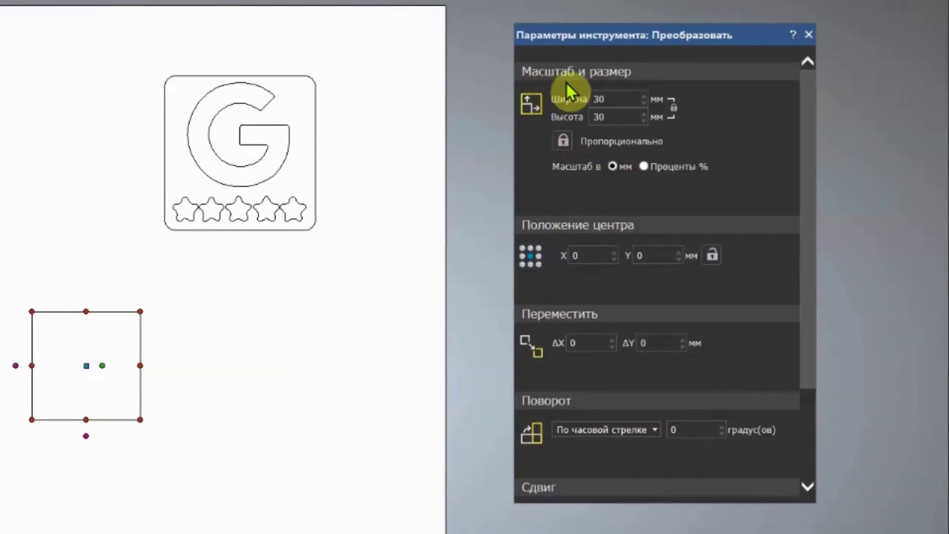
pyautogui.press('BackSpace')
pyautogui.press('BackSpace')
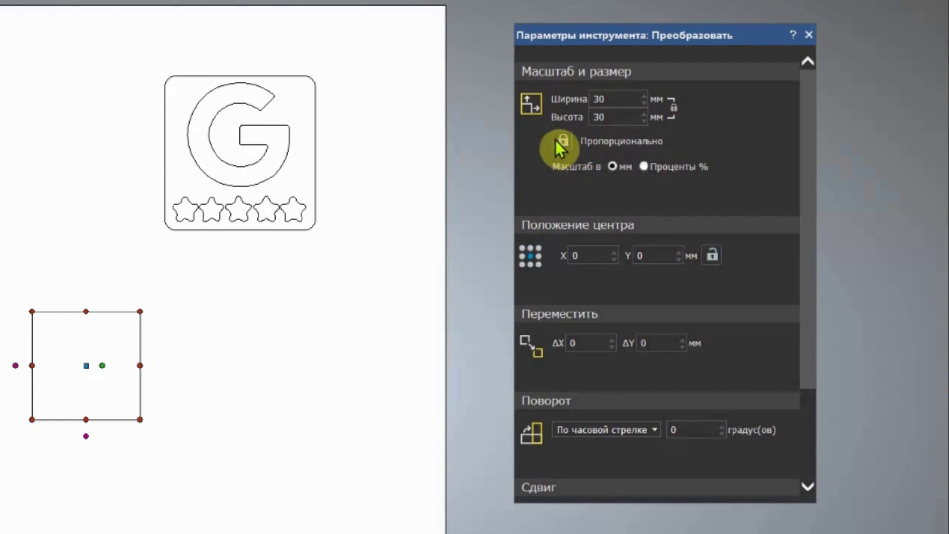
# Set the central square's height to 40 mm with proportional scaling on
pyautogui.click(616, 118)
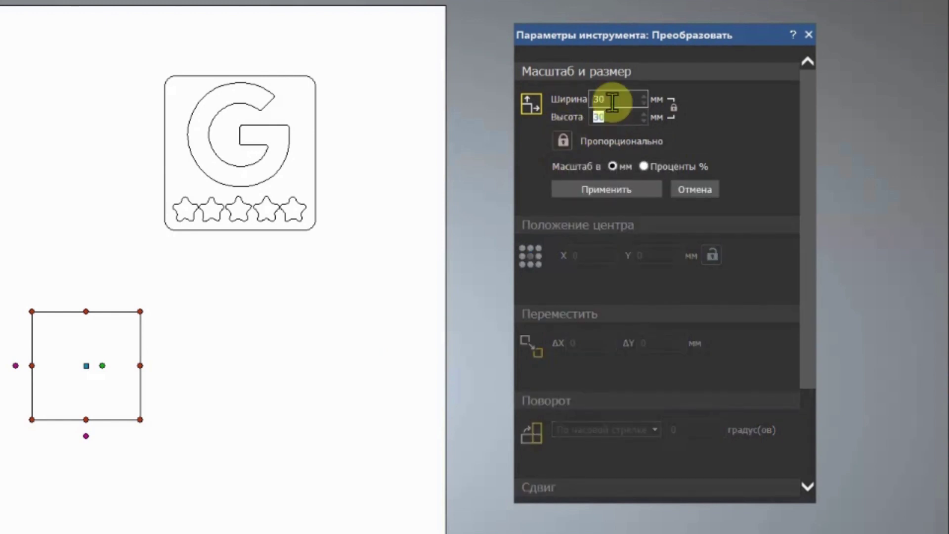
pyautogui.click(609, 117)
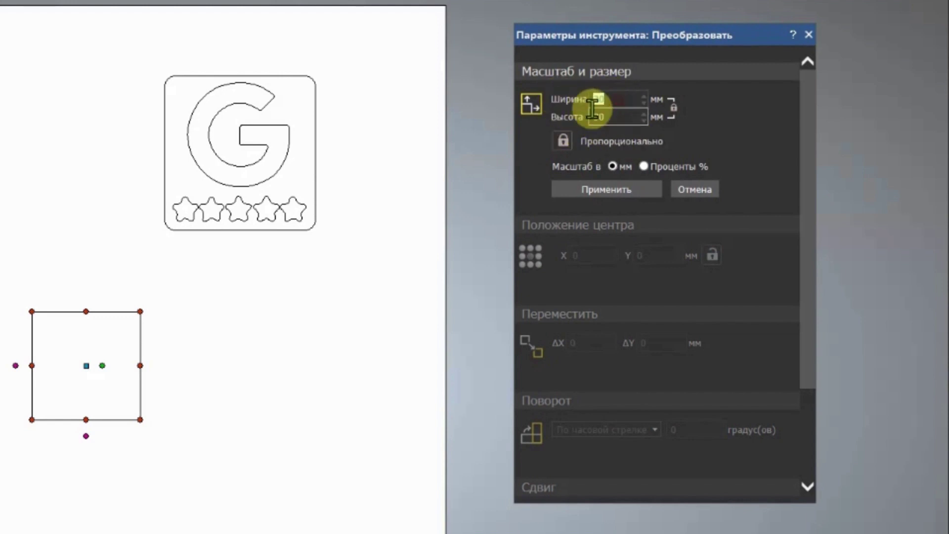
pyautogui.click(617, 117)
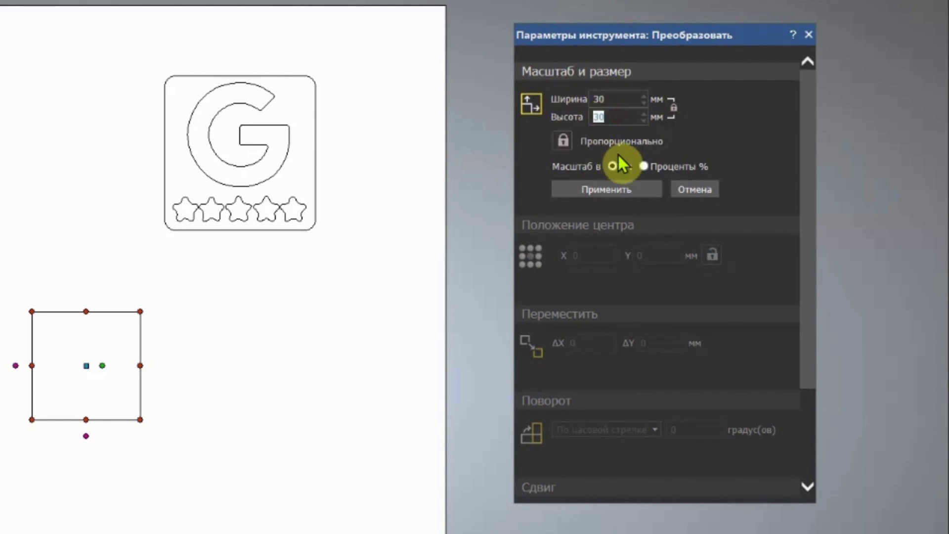
pyautogui.write('40')
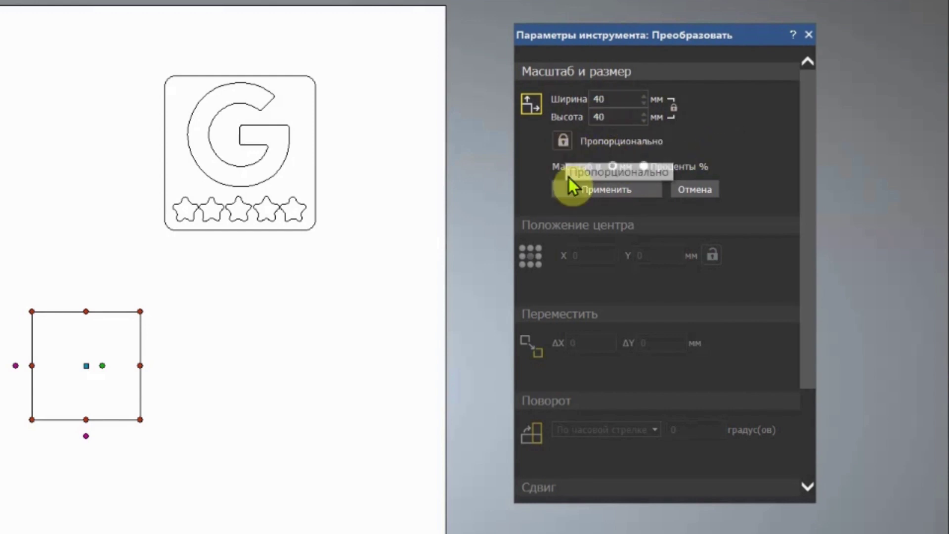
# Show the square's scale in percent, return to millimetres and set the size to 30 mm
pyautogui.click(644, 167)
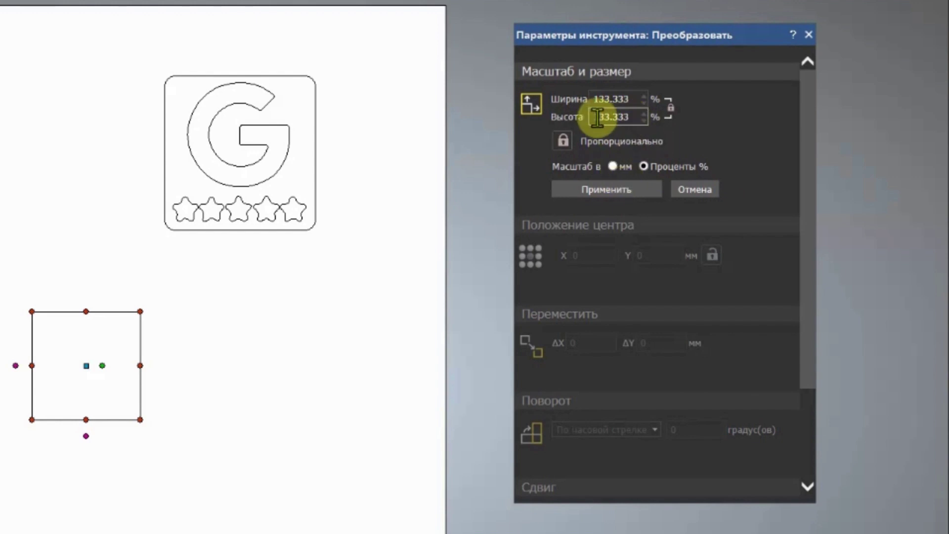
pyautogui.click(613, 166)
pyautogui.moveTo(618, 118); pyautogui.dragTo(579, 123)
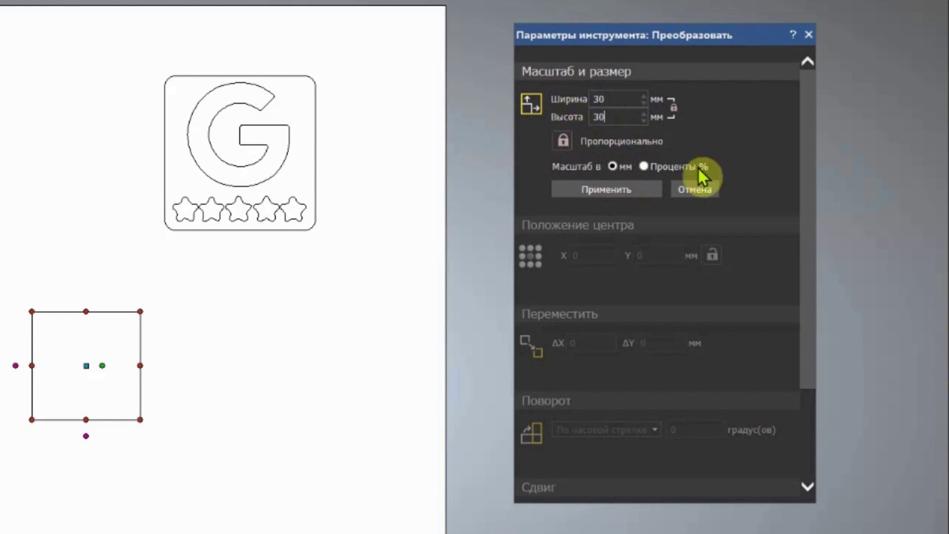
# Scale the square proportionally to 200 percent and compare the size in millimetres and percent
pyautogui.click(644, 166)
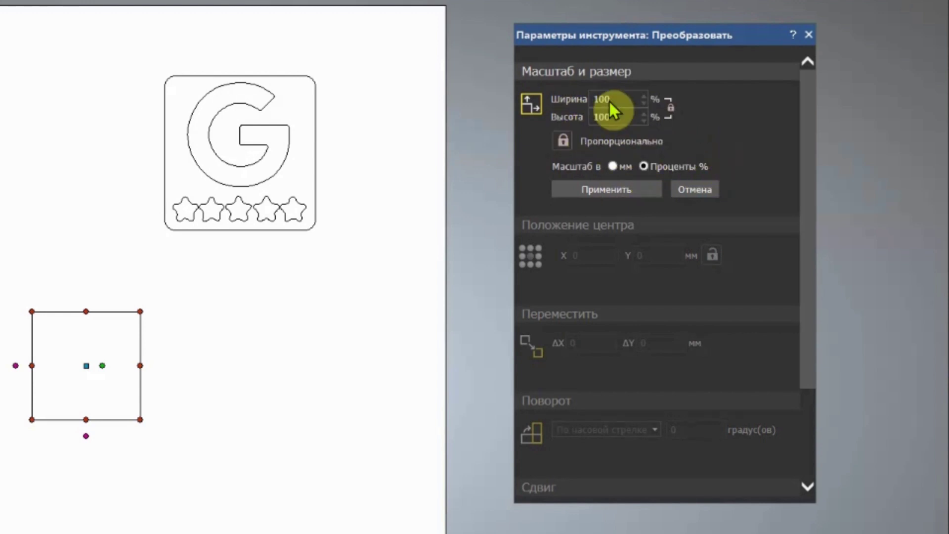
pyautogui.doubleClick(612, 117)
pyautogui.write('200')
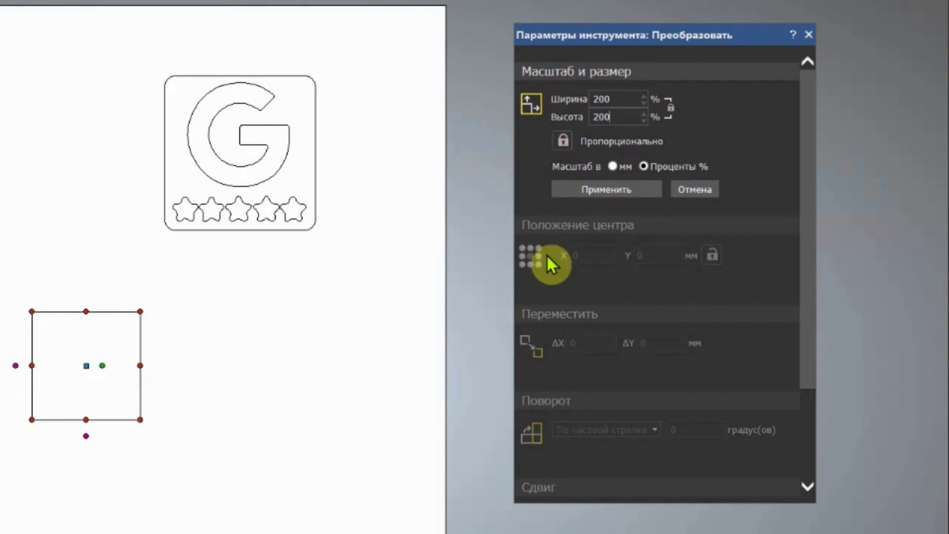
pyautogui.click(613, 166)
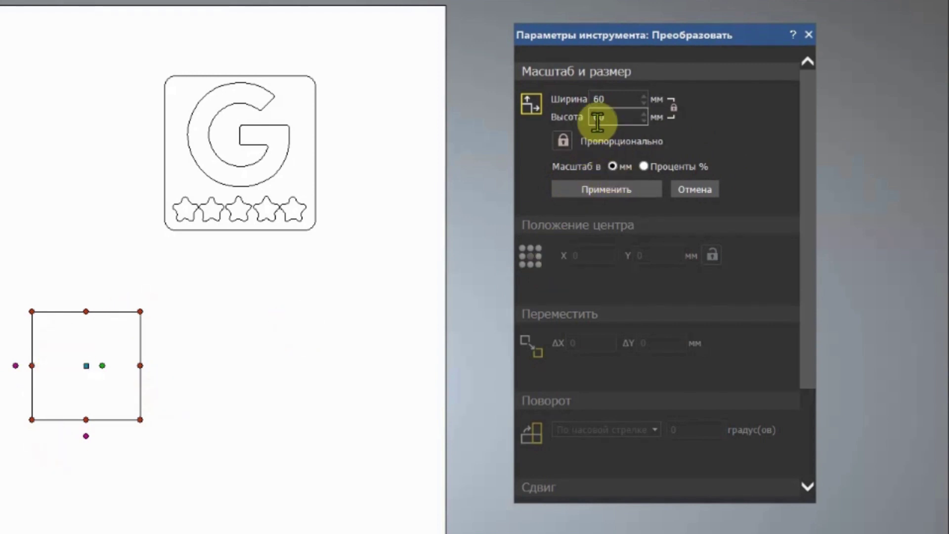
pyautogui.click(644, 167)
pyautogui.click(616, 167)
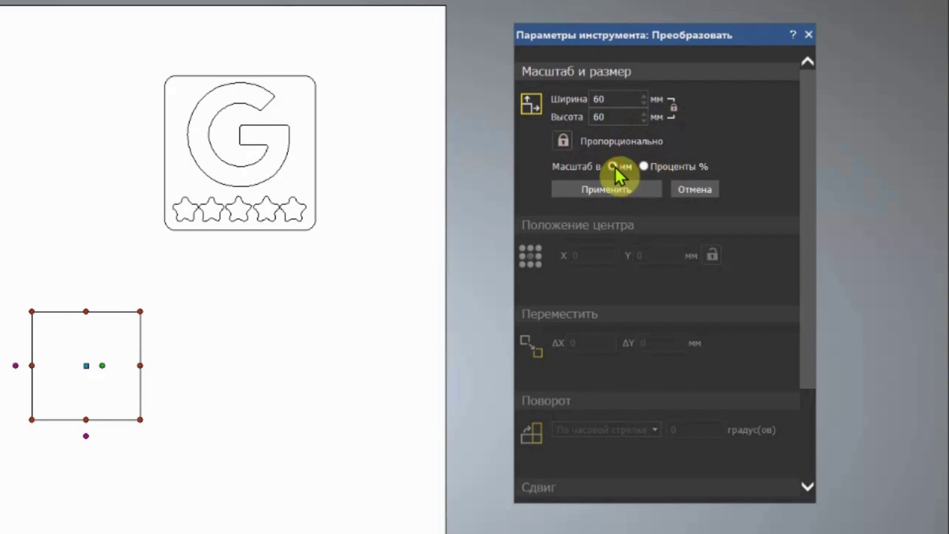
# Try resizing the square to 60 mm wide and 80 mm high without proportional scaling, and undo the resize
pyautogui.click(565, 143)
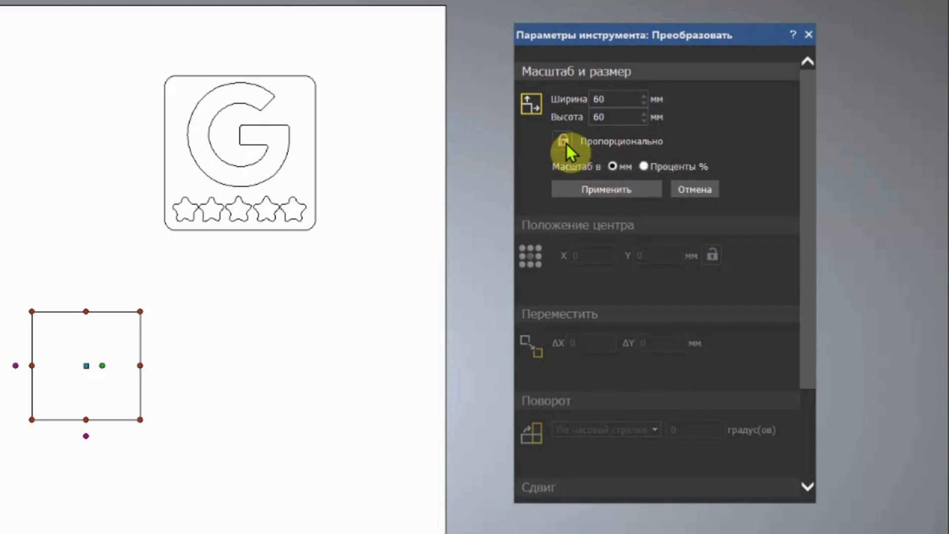
pyautogui.click(617, 117)
pyautogui.doubleClick(617, 117)
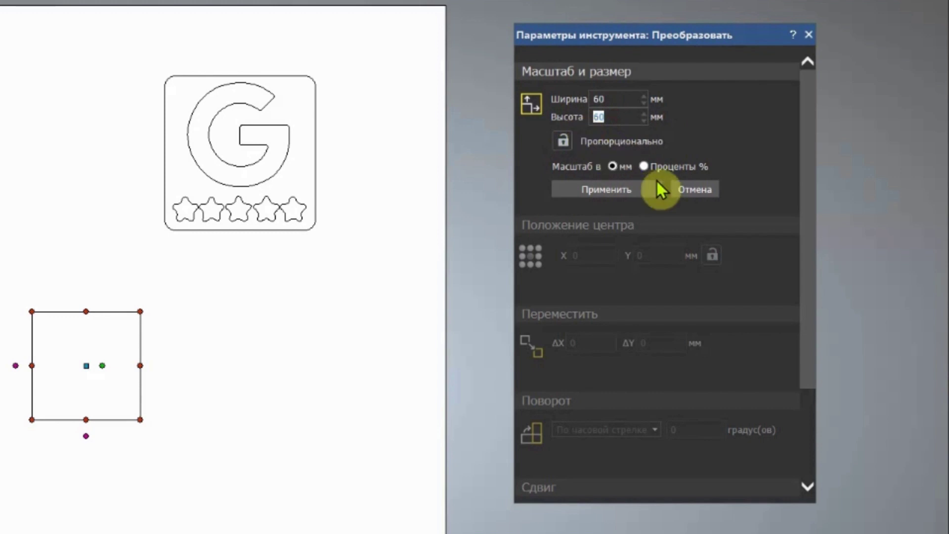
pyautogui.write('800')
pyautogui.press('BackSpace')
pyautogui.click(612, 99)
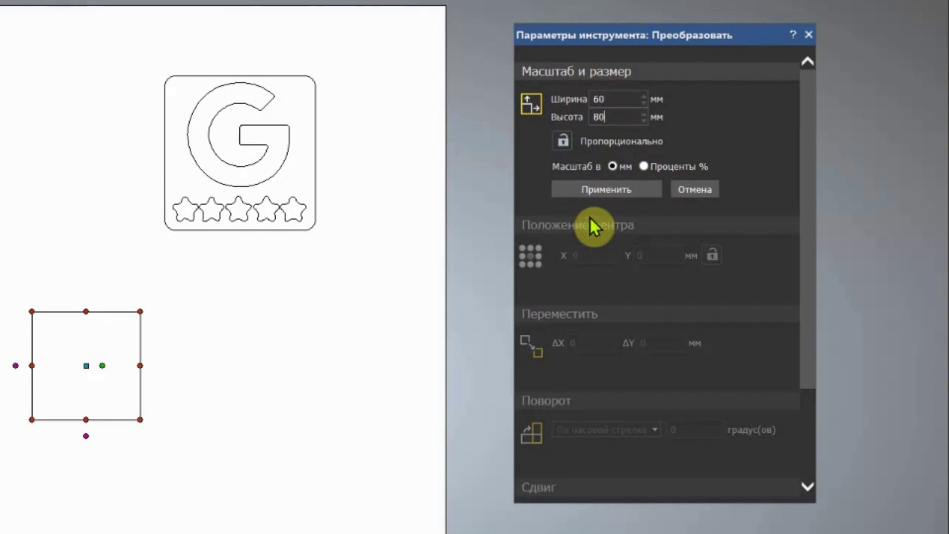
pyautogui.click(609, 189)
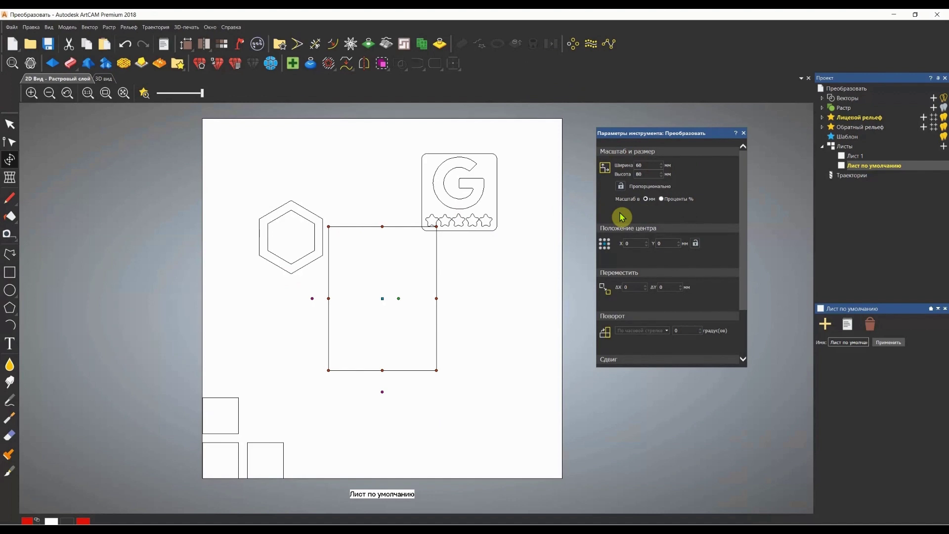
pyautogui.hotkey('ctrl', 'z')
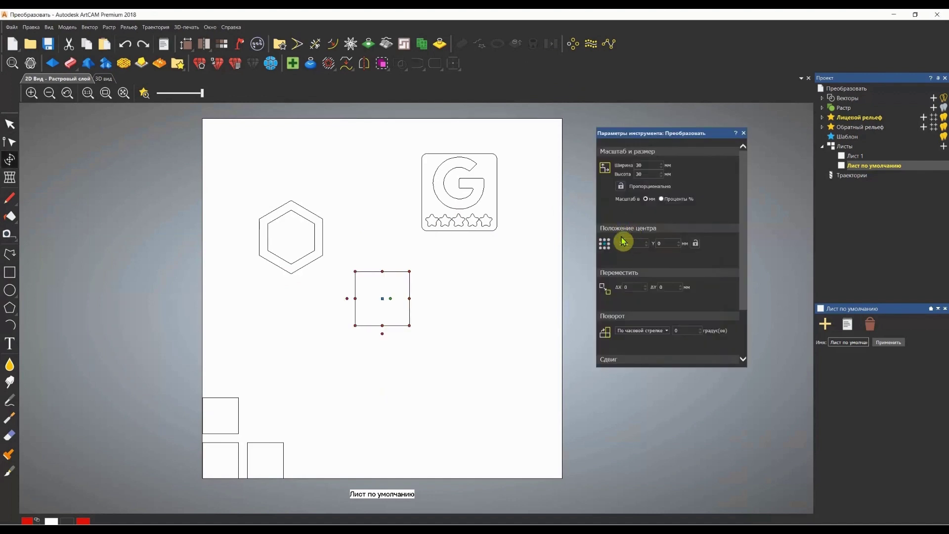
# Move the square's centre position to X 100 and Y 100 mm
pyautogui.scroll(-1, 649, 239)
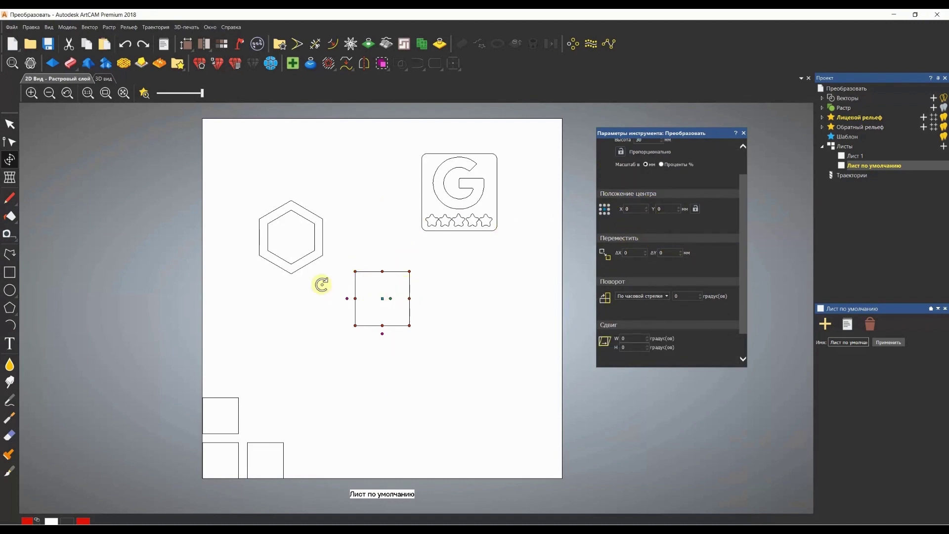
pyautogui.click(636, 210)
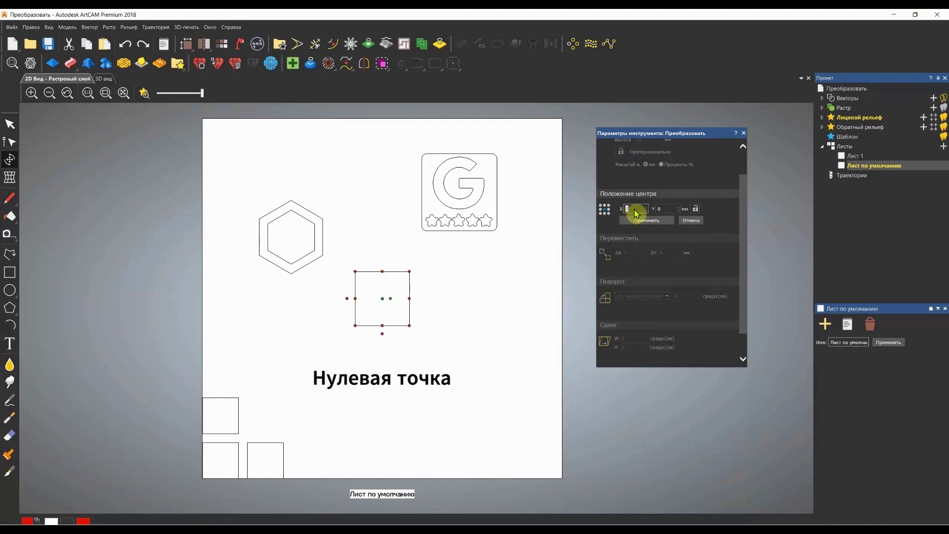
pyautogui.write('1')
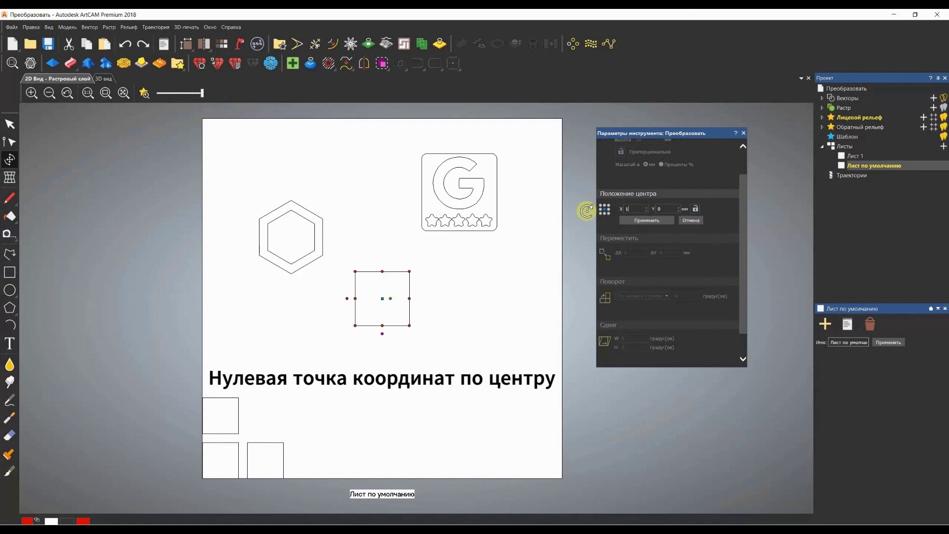
pyautogui.write('00')
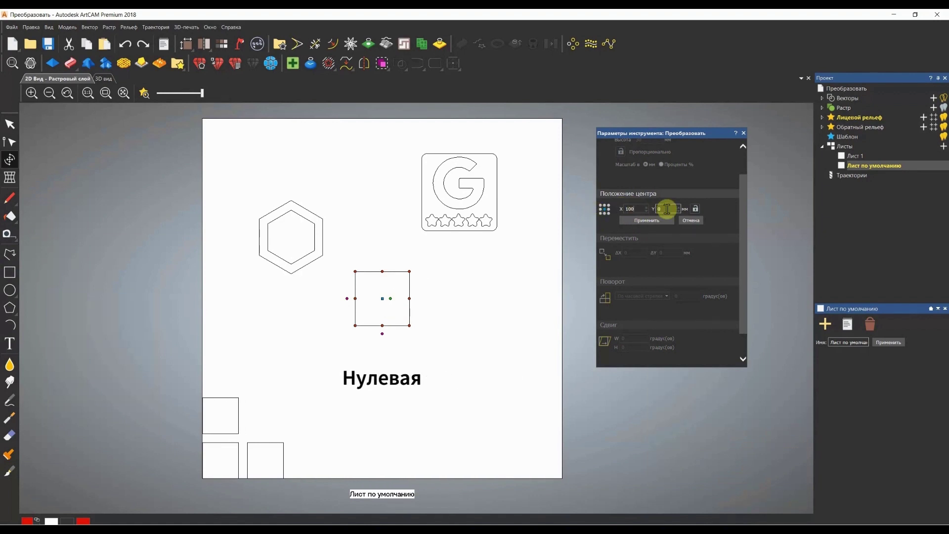
pyautogui.press('Tab')
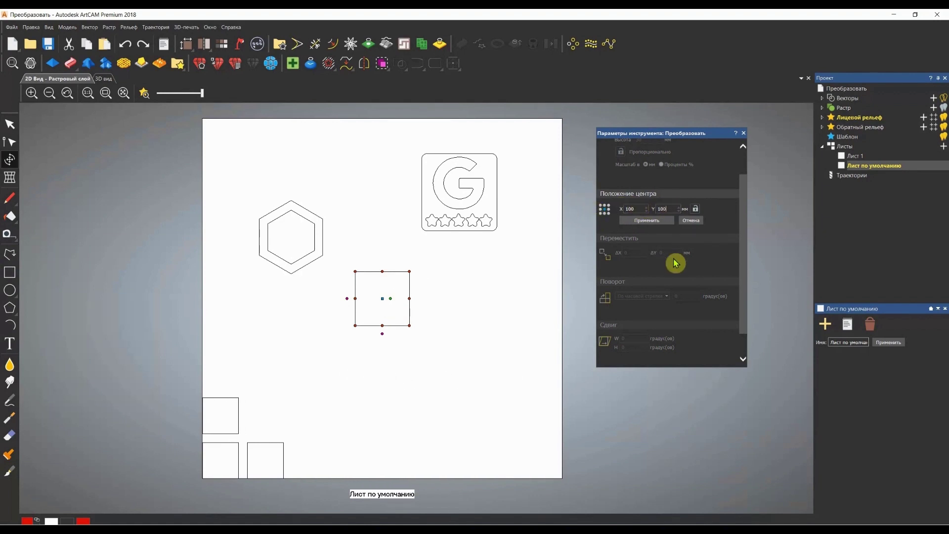
pyautogui.click(649, 220)
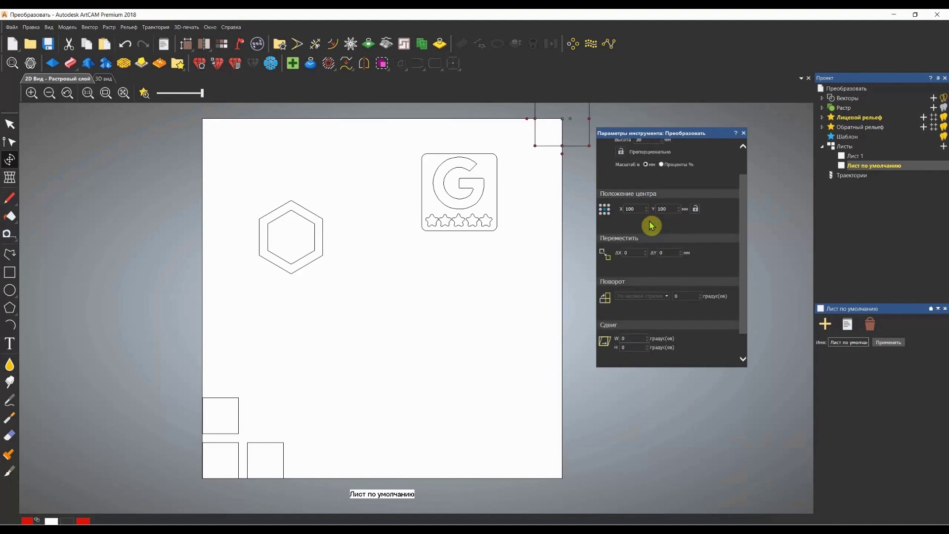
# Return the square's centre position to X 0 and Y 0
pyautogui.scroll(-2, 568, 212)
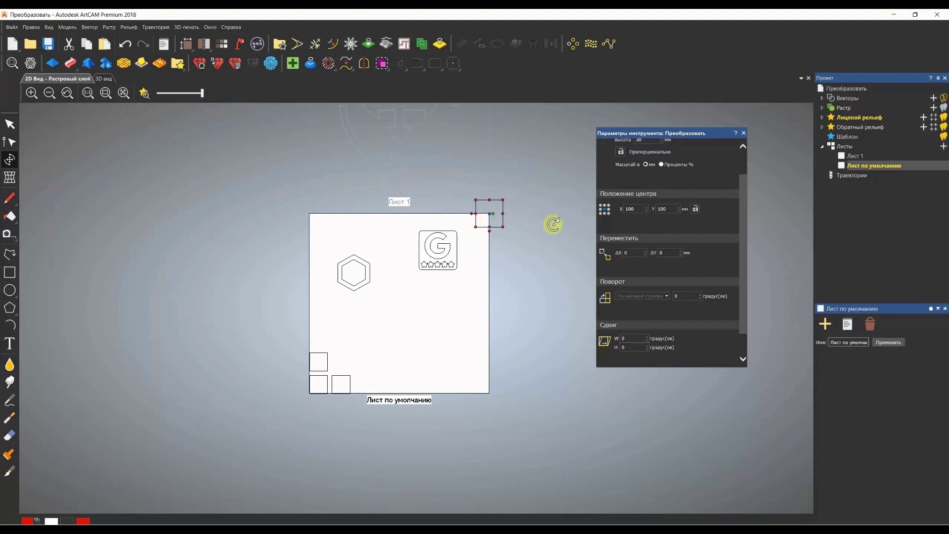
pyautogui.click(626, 209)
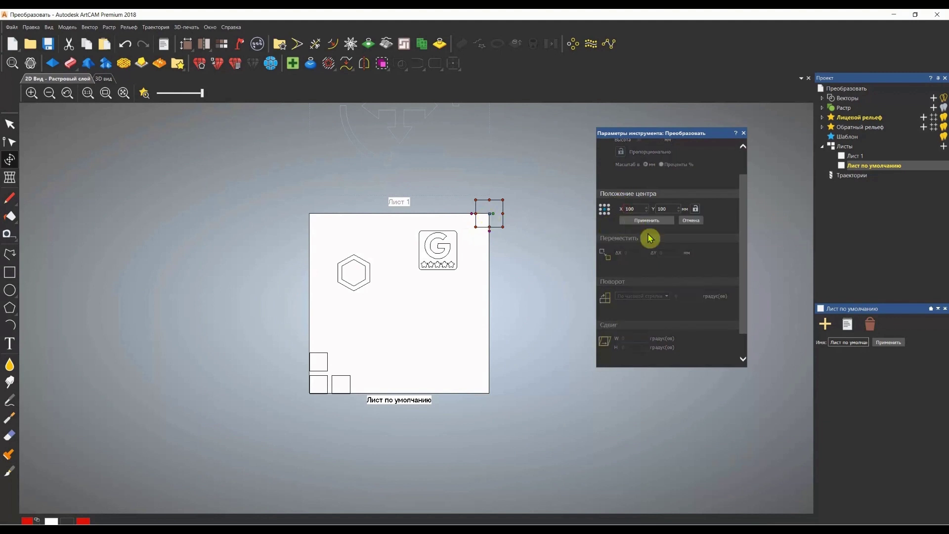
pyautogui.click(646, 220)
pyautogui.scroll(-1, 652, 287)
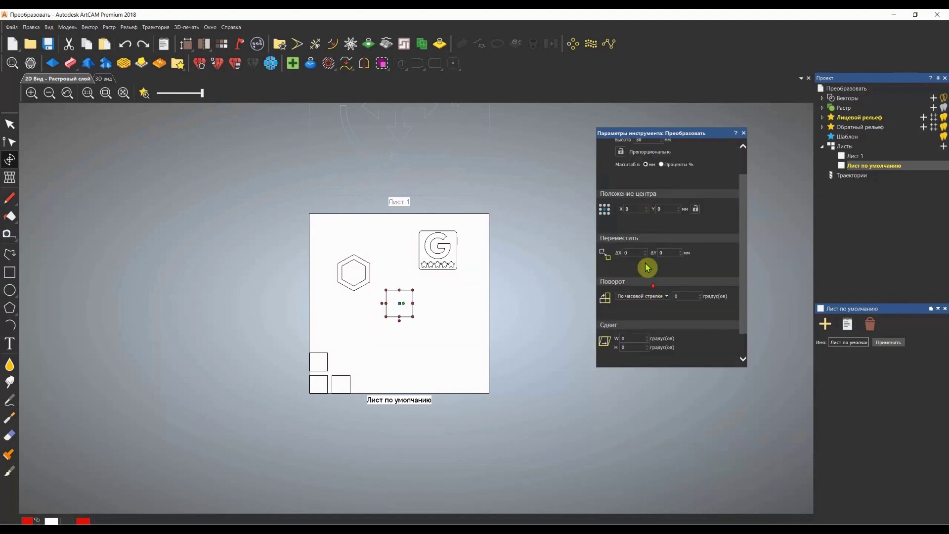
# Try moving the square's centre to X -100 and Y -100 mm, and undo the move
pyautogui.doubleClick(628, 208)
pyautogui.write('-100')
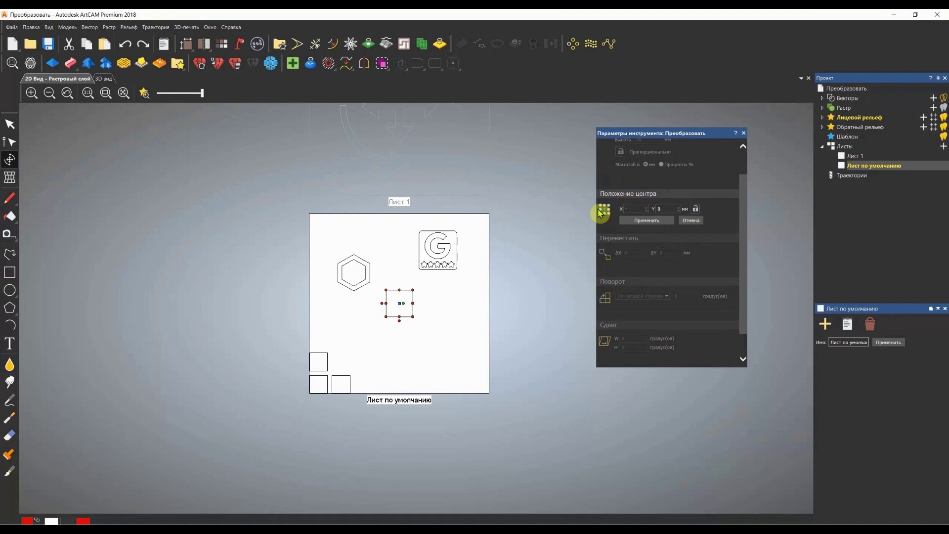
pyautogui.doubleClick(665, 208)
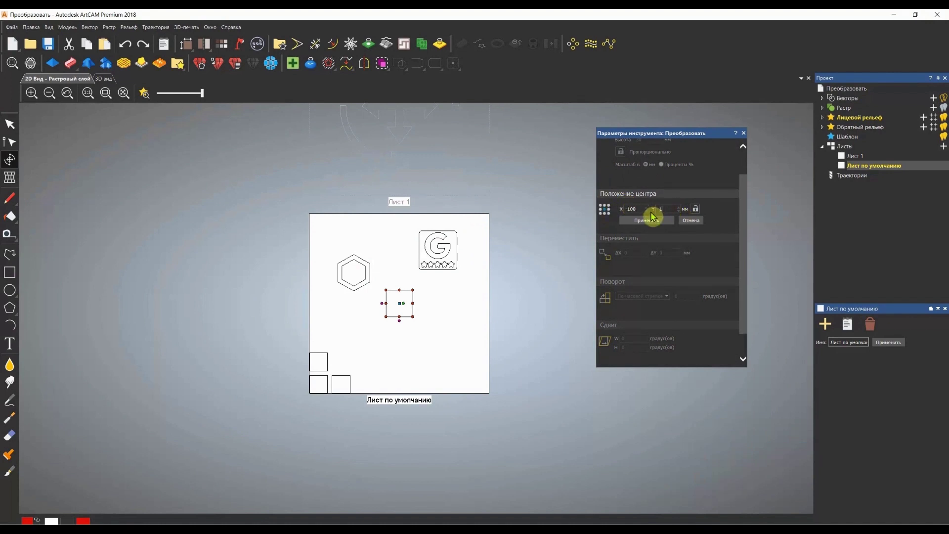
pyautogui.click(651, 219)
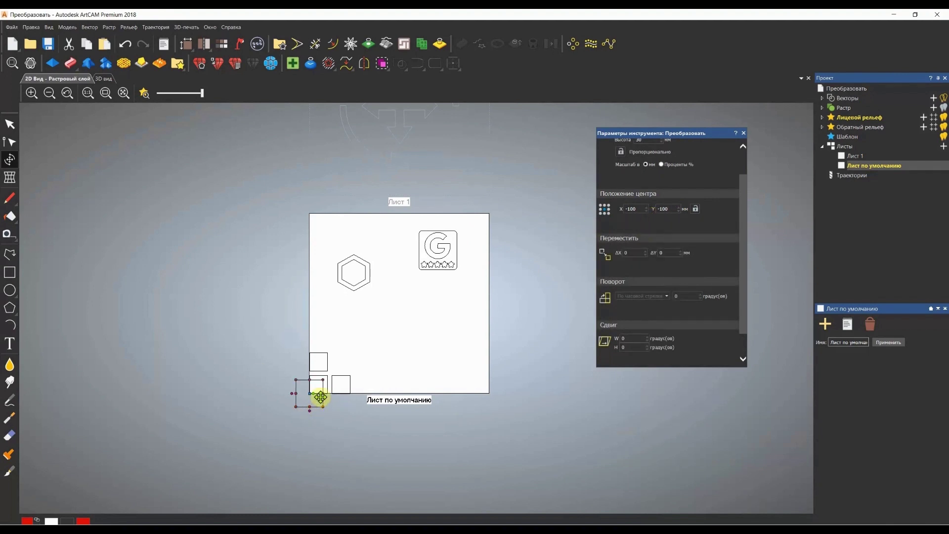
pyautogui.scroll(2, 333, 394)
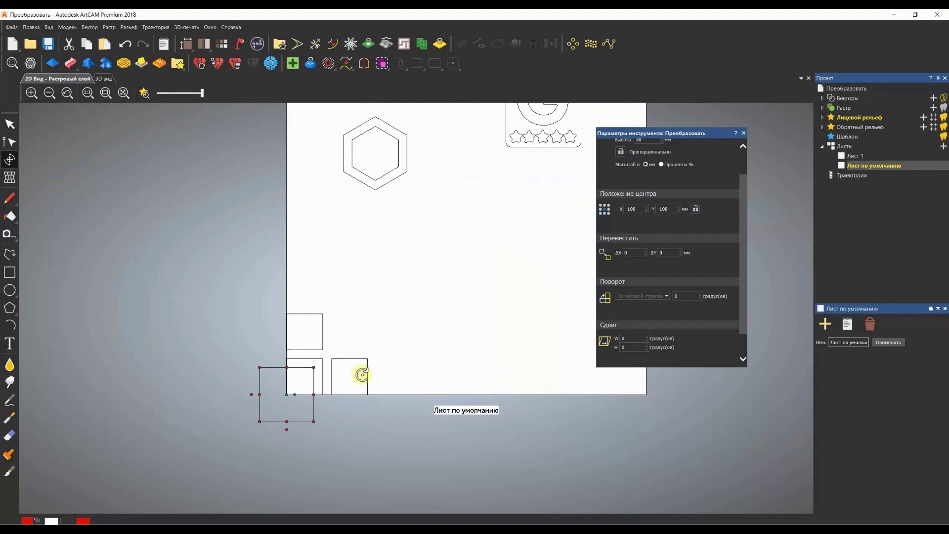
pyautogui.hotkey('ctrl', 'z')
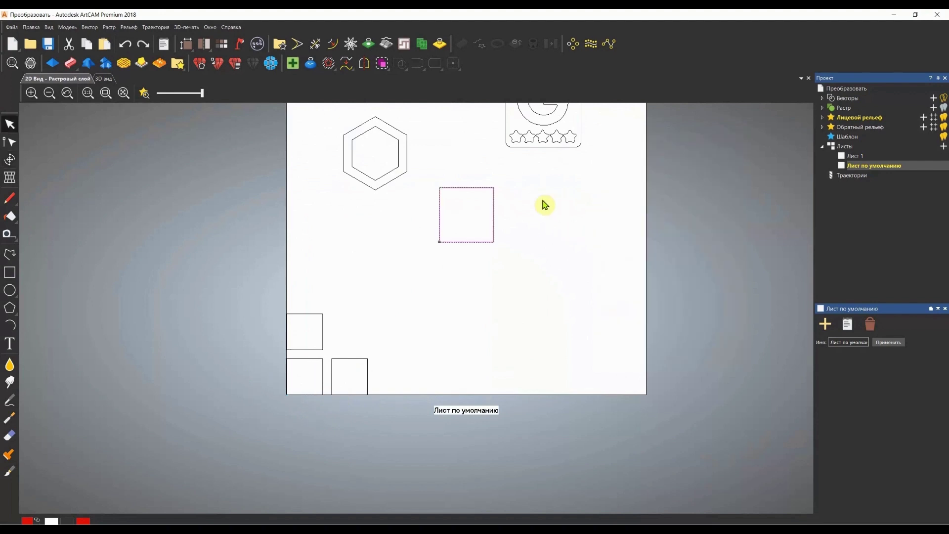
# Reopen the Transform tool on the central square and look over its settings
pyautogui.scroll(-2, 520, 210)
pyautogui.hotkey('ctrl', 't')
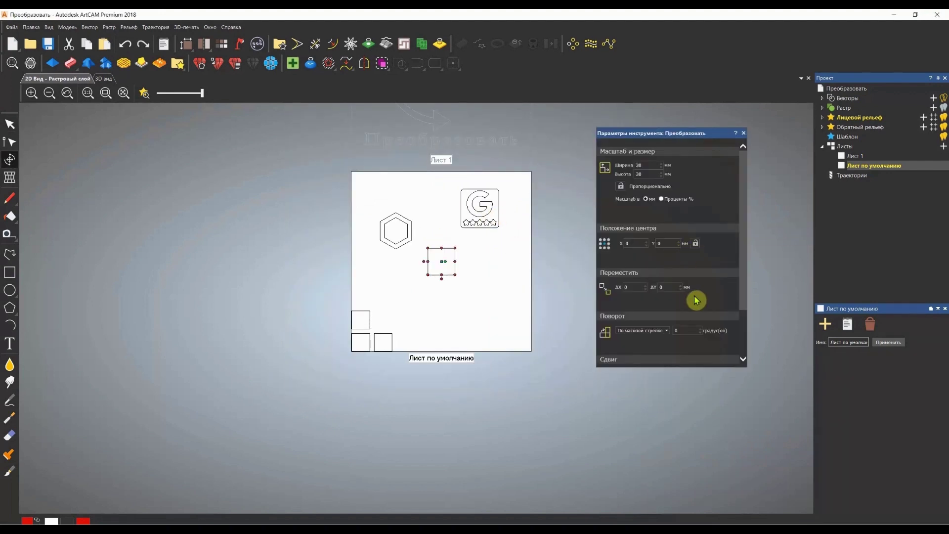
pyautogui.scroll(-1, 621, 279)
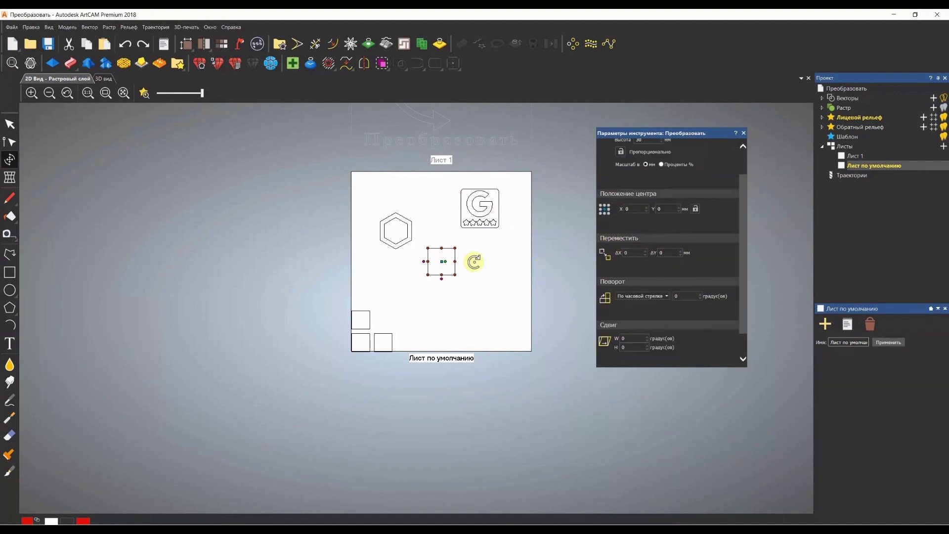
pyautogui.scroll(2, 542, 263)
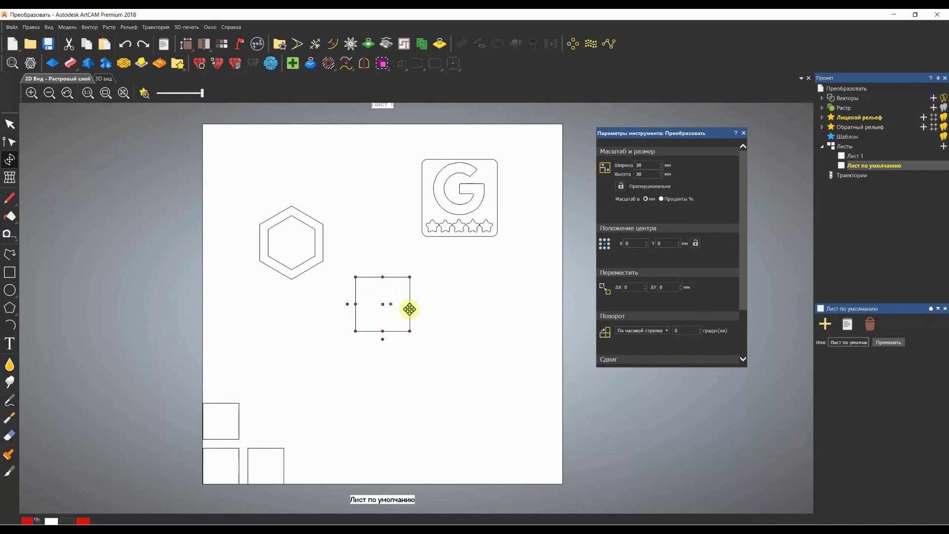
# Try moving the square by ΔX 10 mm, and by ΔX 10 and ΔY 10 mm with a repeat of that offset
pyautogui.click(634, 288)
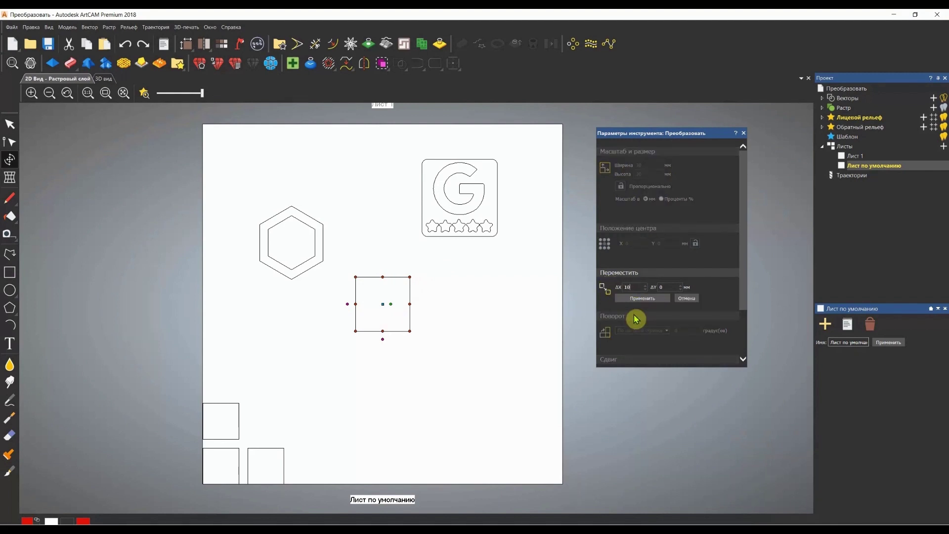
pyautogui.click(640, 299)
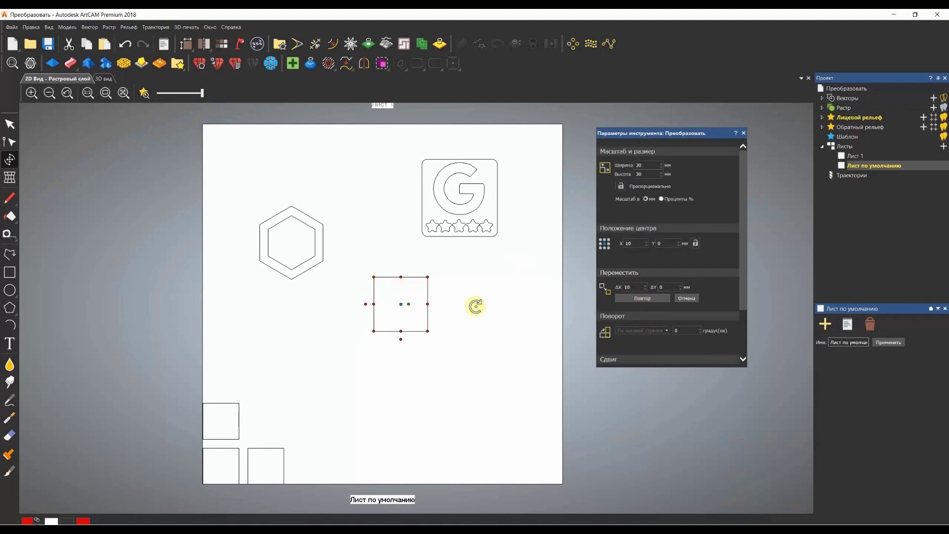
pyautogui.click(669, 288)
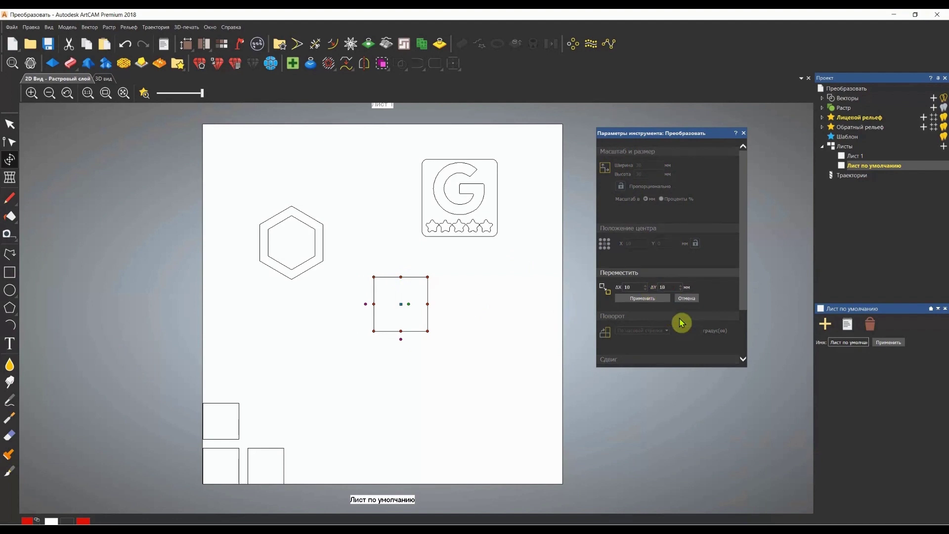
pyautogui.click(647, 299)
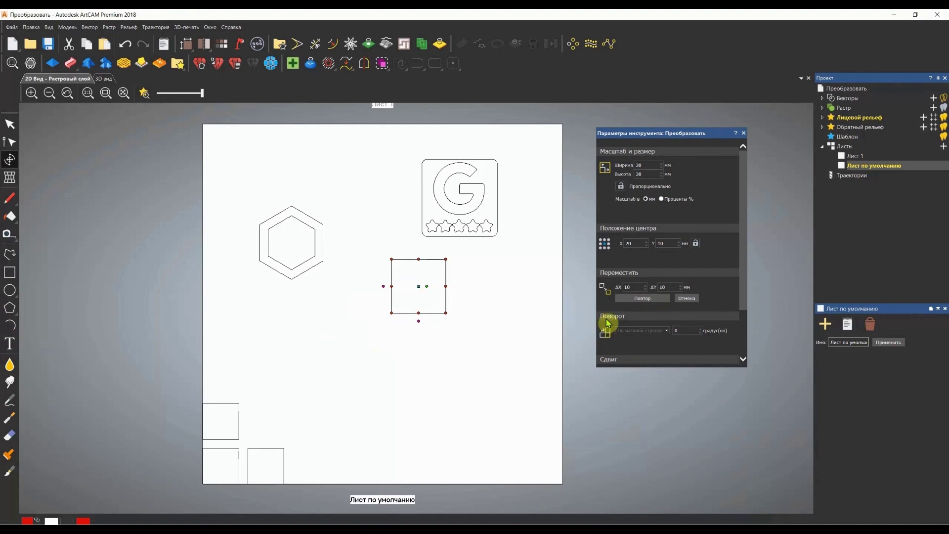
pyautogui.click(642, 298)
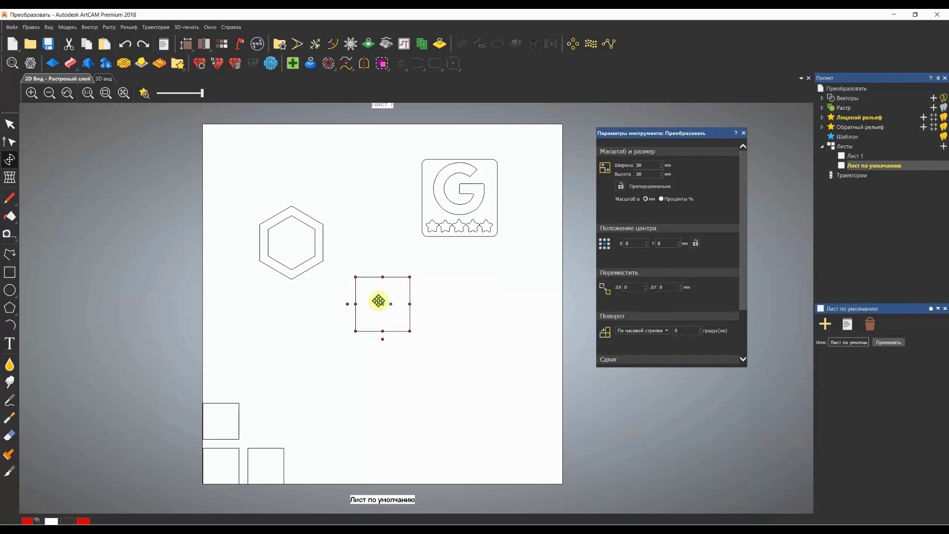
# Move the square freehand towards the lower right of the sheet, to about X 43.6, Y -53 mm, and check its centre coordinates with the Transform tool
pyautogui.click(744, 134)
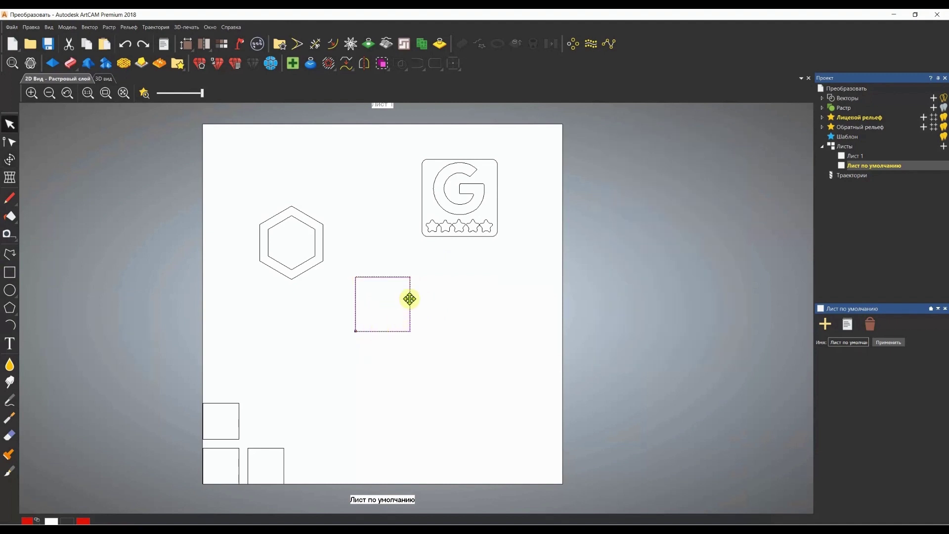
pyautogui.moveTo(409, 299); pyautogui.dragTo(488, 394)
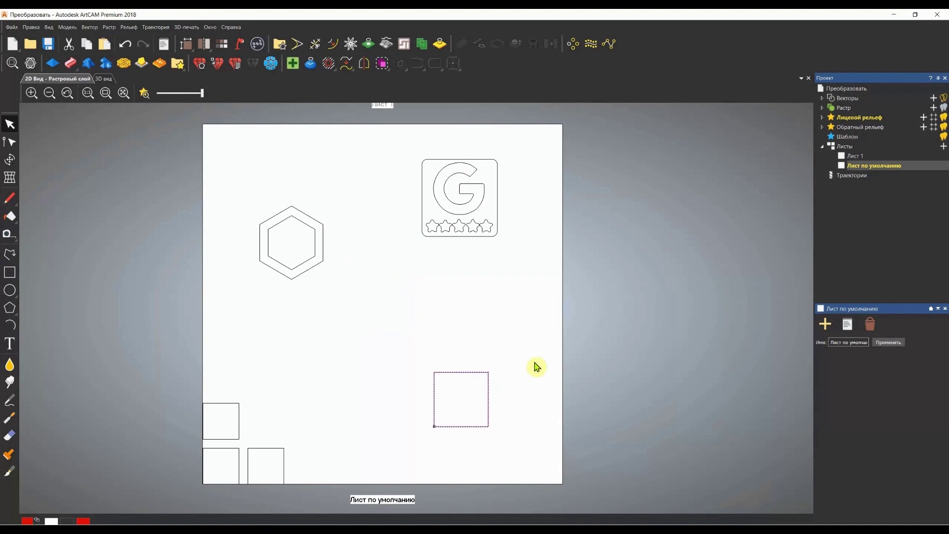
pyautogui.press('t')
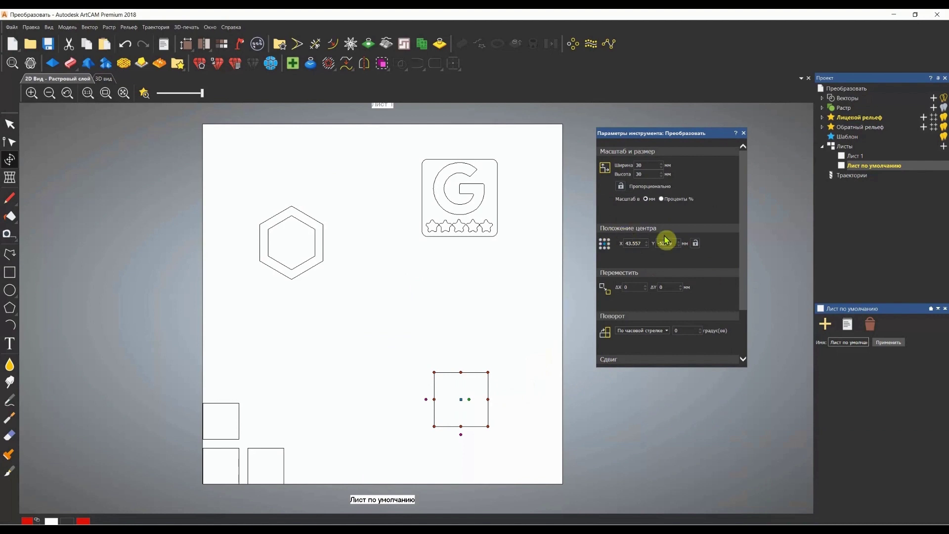
pyautogui.click(638, 243)
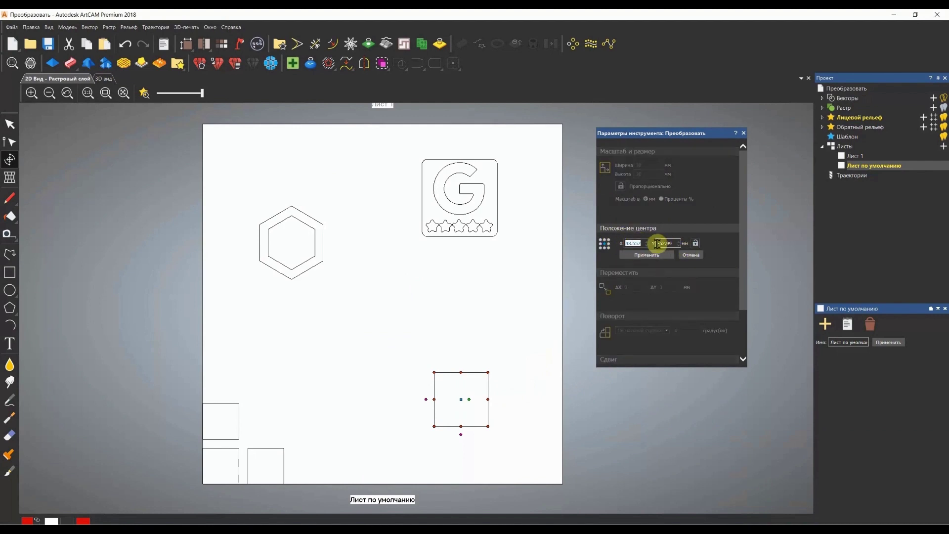
pyautogui.click(727, 246)
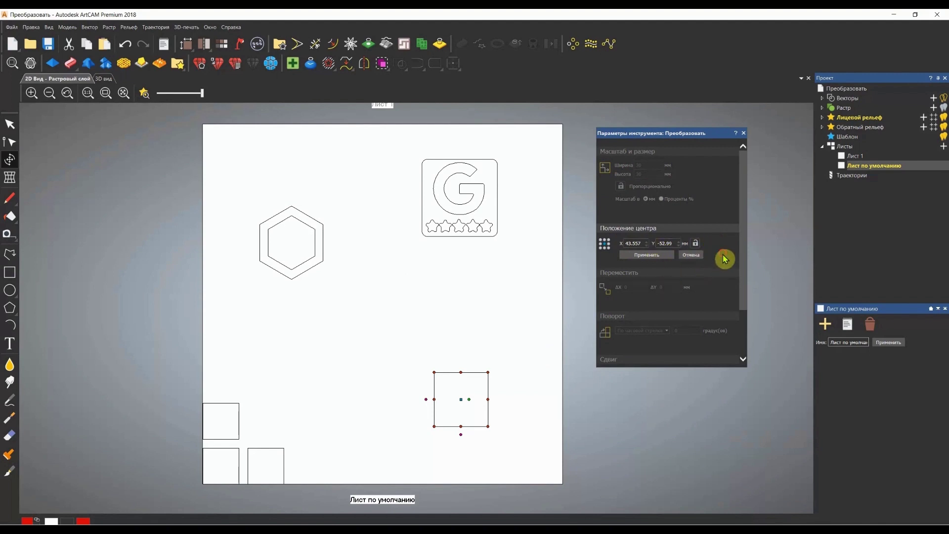
pyautogui.click(696, 255)
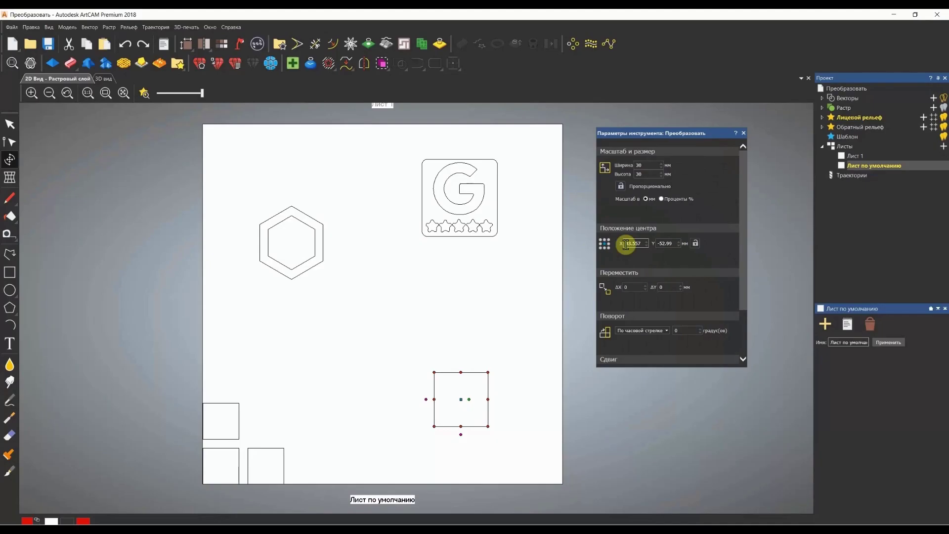
pyautogui.click(627, 245)
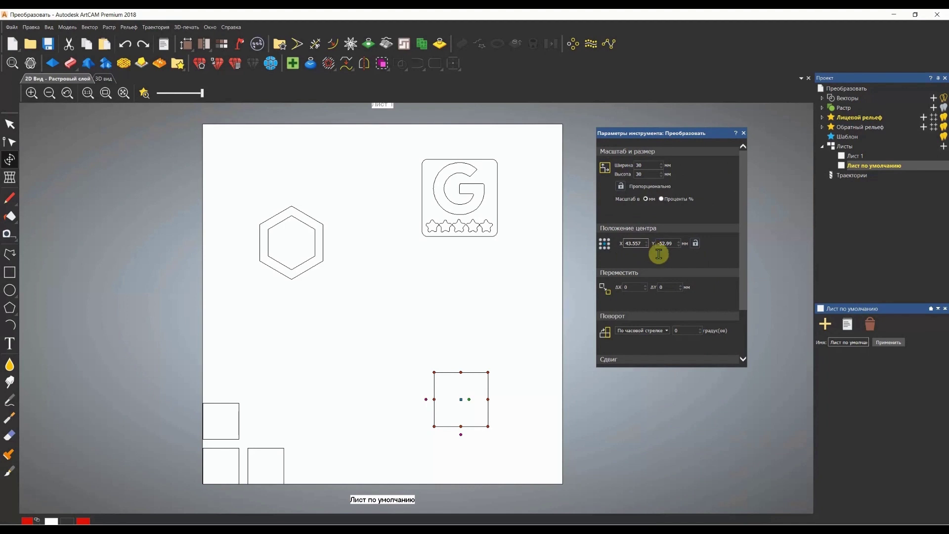
# Move the square by ΔX -10 mm with the relative move
pyautogui.click(635, 277)
pyautogui.click(633, 285)
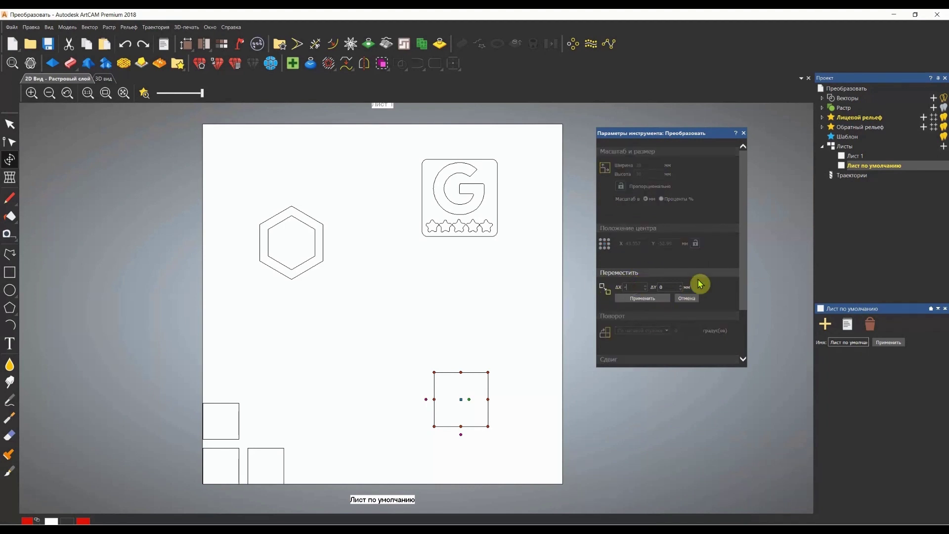
pyautogui.click(652, 298)
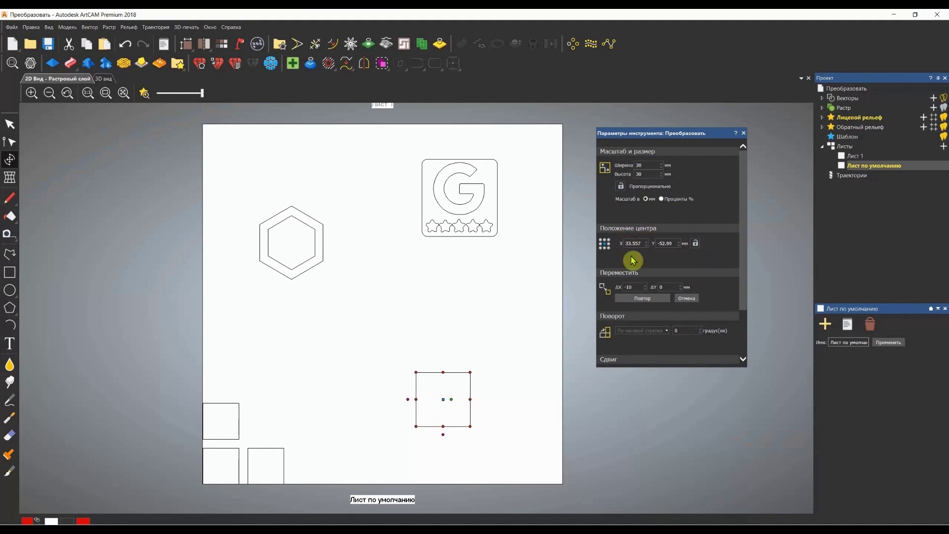
# Move the square by ΔX -10 and ΔY 52.99 mm so its centre lies at Y 0
pyautogui.scroll(-1, 685, 274)
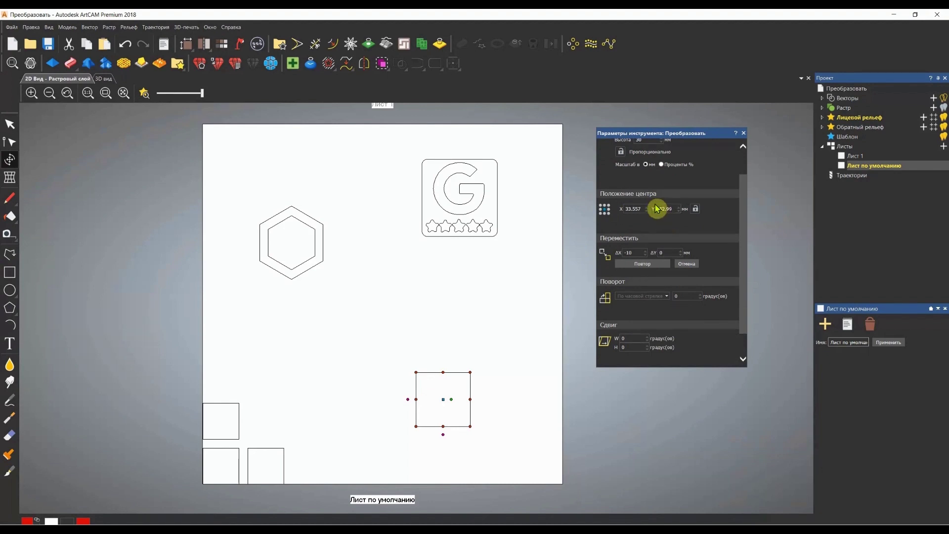
pyautogui.click(663, 253)
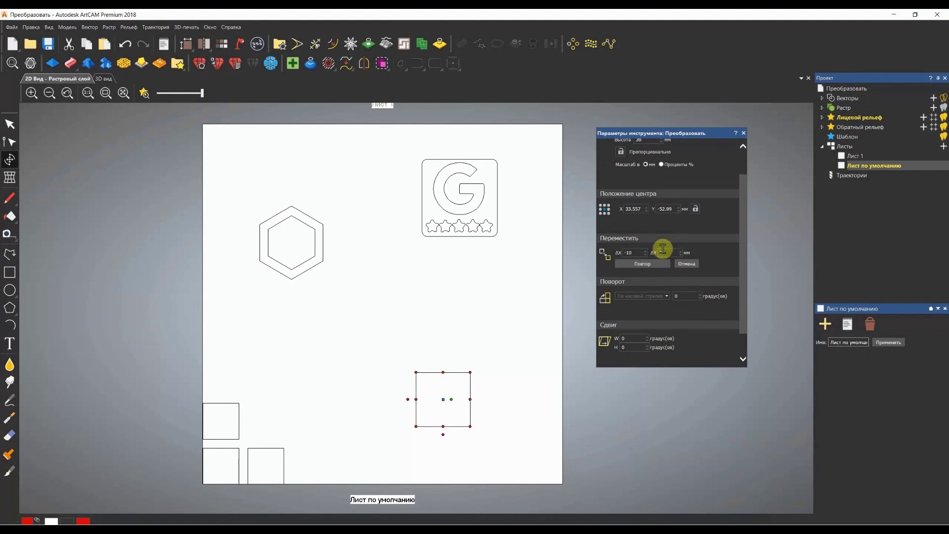
pyautogui.click(672, 254)
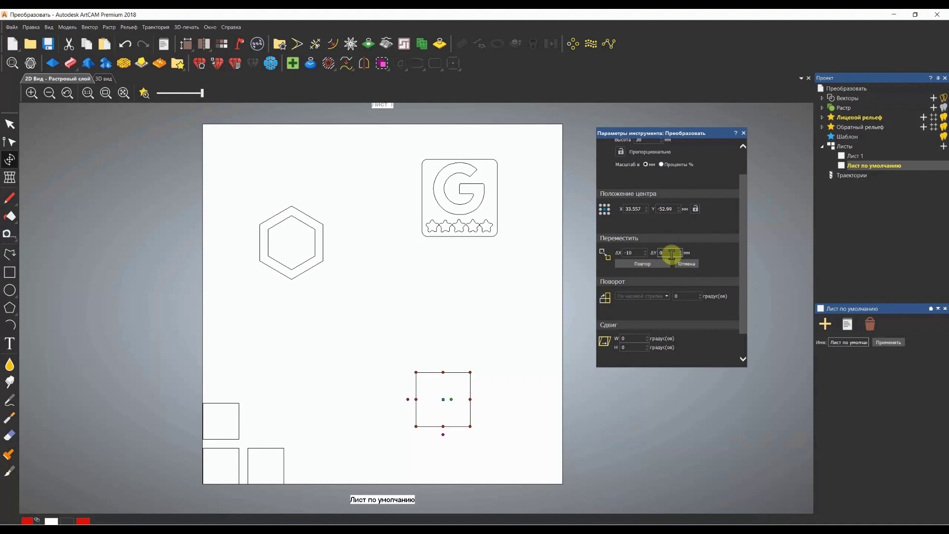
pyautogui.doubleClick(672, 254)
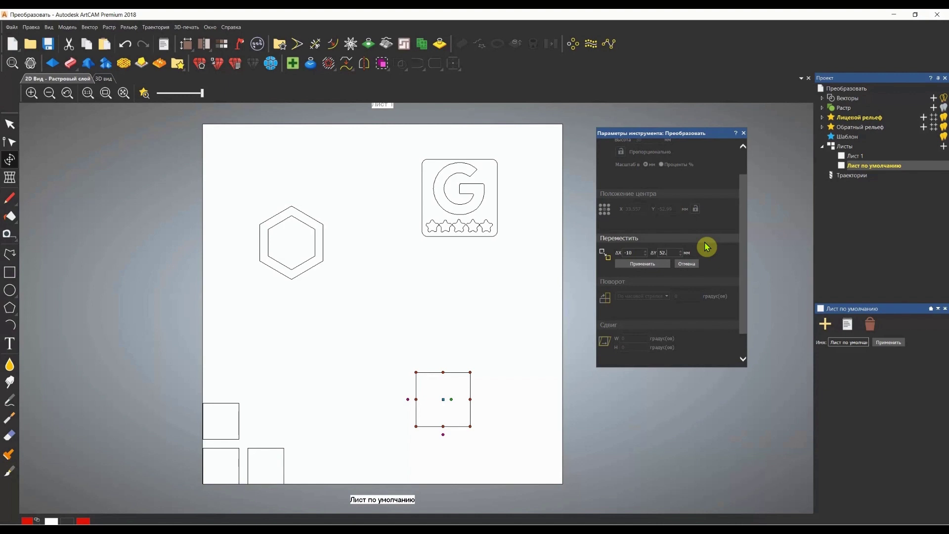
pyautogui.click(644, 265)
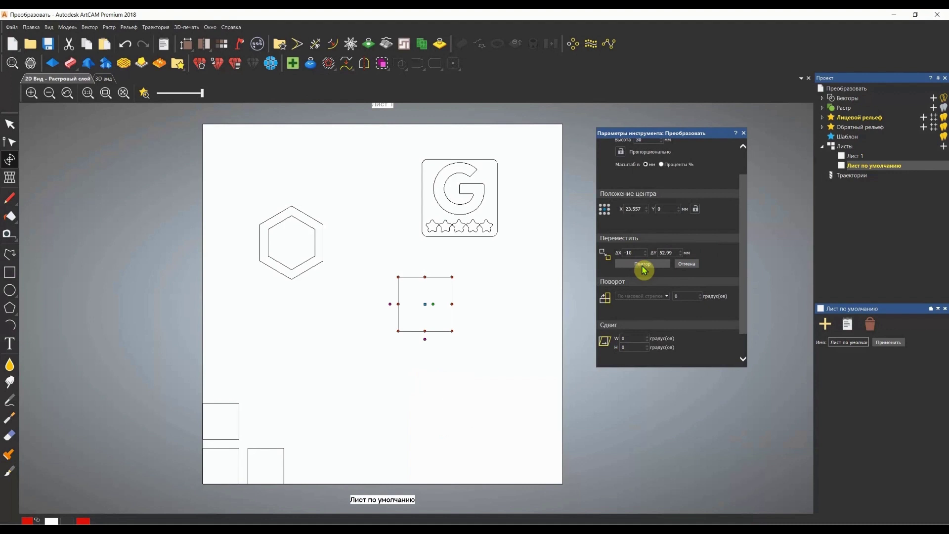
pyautogui.click(661, 209)
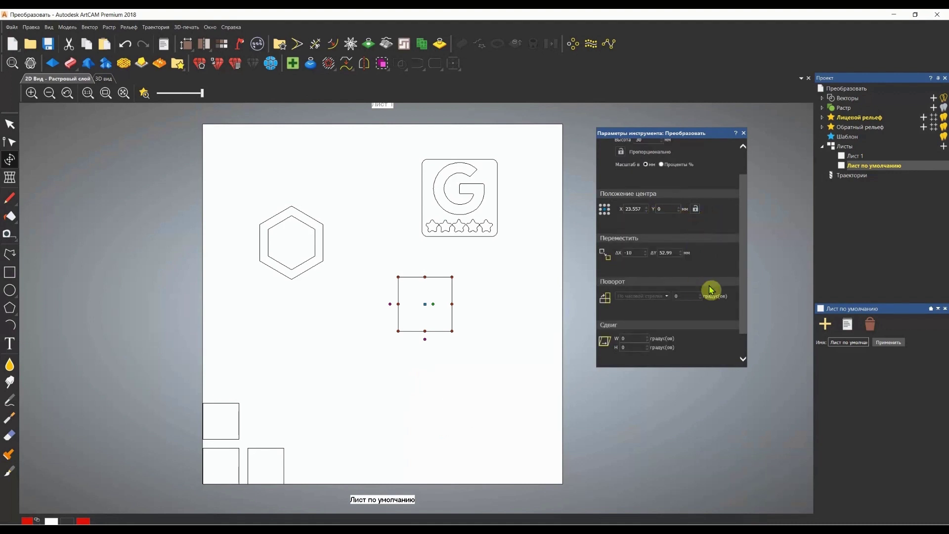
# Restart the Transform tool on the square, try rotating it 45 degrees clockwise, and undo the rotation
pyautogui.scroll(-1, 665, 247)
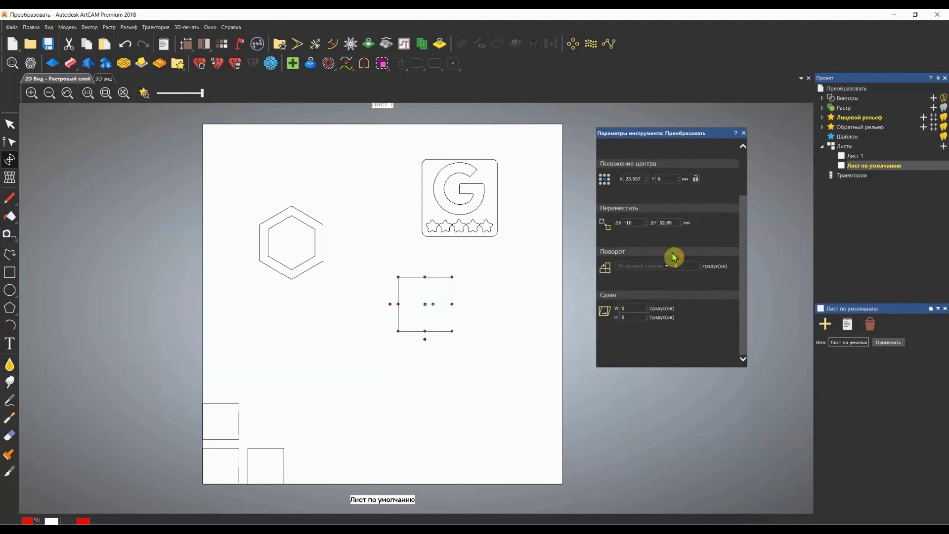
pyautogui.scroll(1, 675, 254)
pyautogui.scroll(-1, 678, 255)
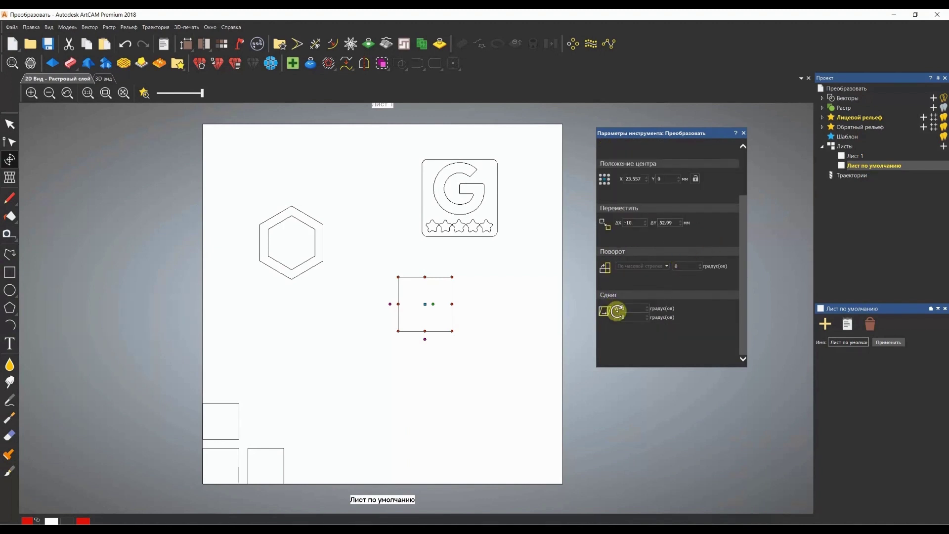
pyautogui.press('Escape')
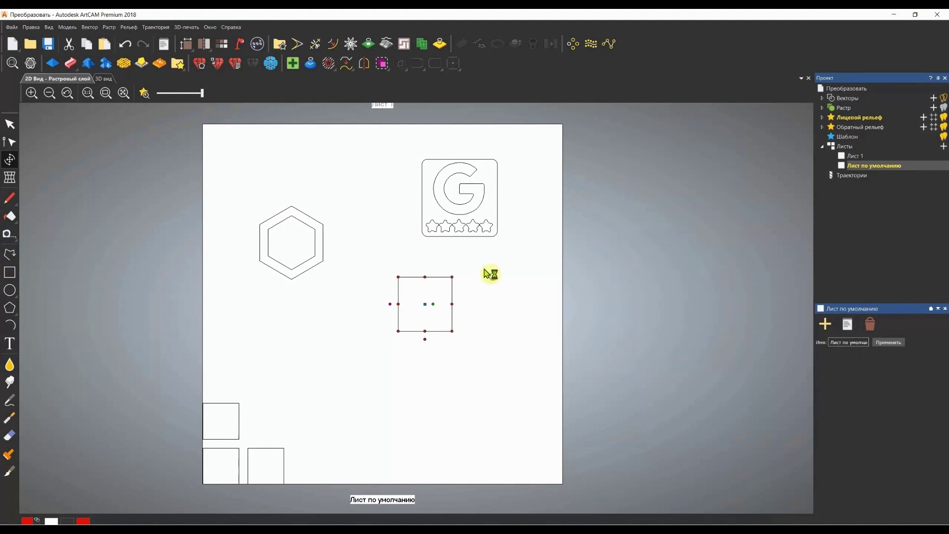
pyautogui.click(442, 302)
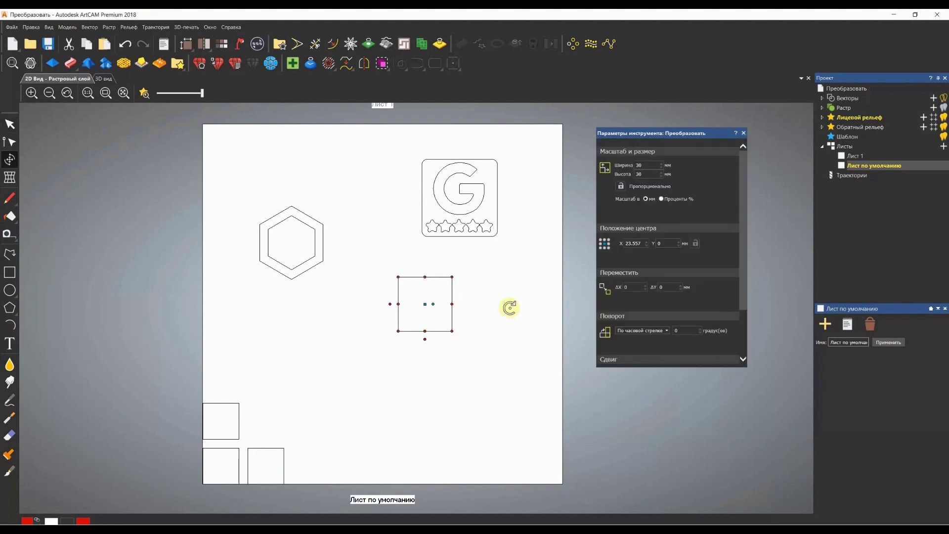
pyautogui.scroll(-3, 658, 297)
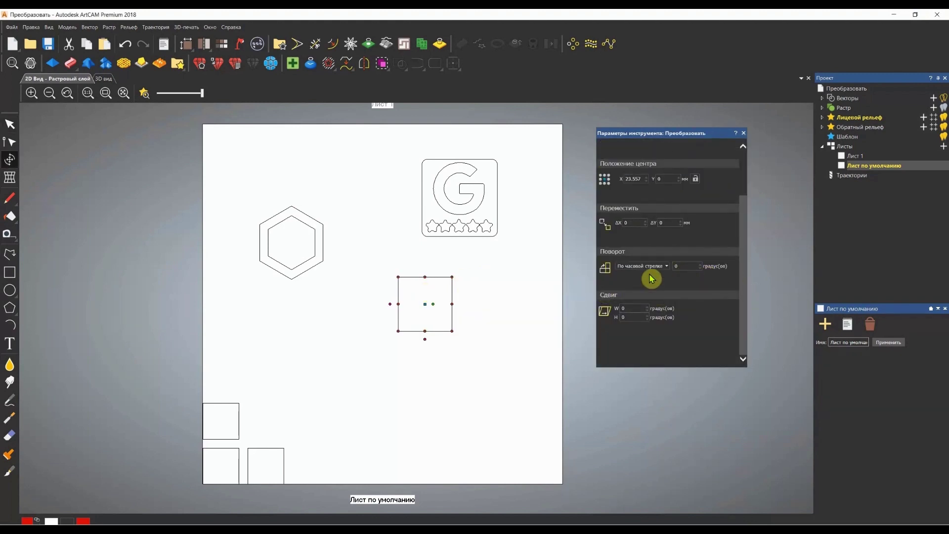
pyautogui.click(661, 267)
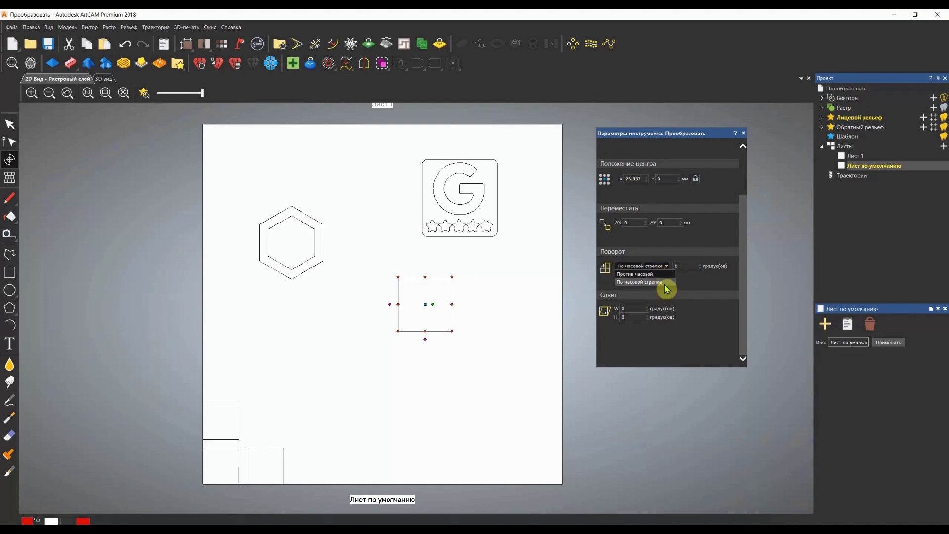
pyautogui.click(625, 283)
pyautogui.click(685, 266)
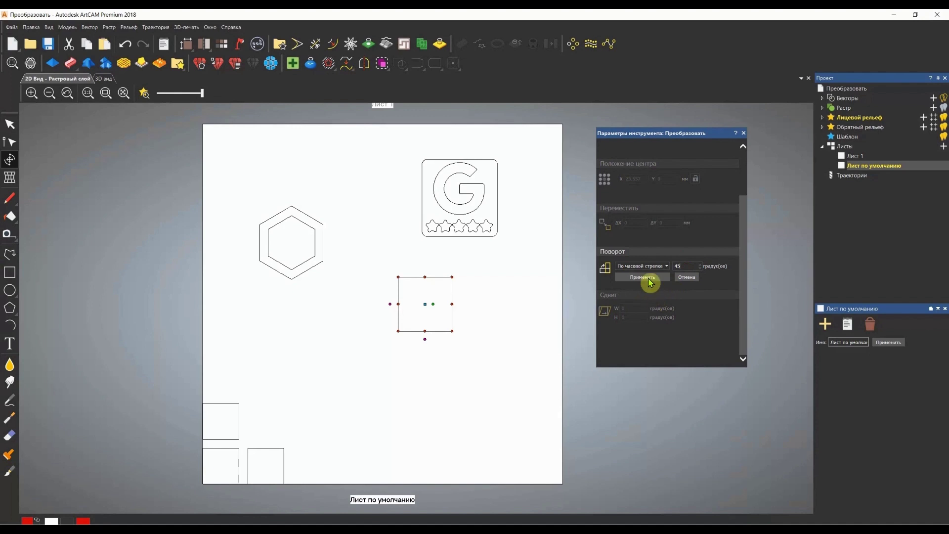
pyautogui.click(649, 277)
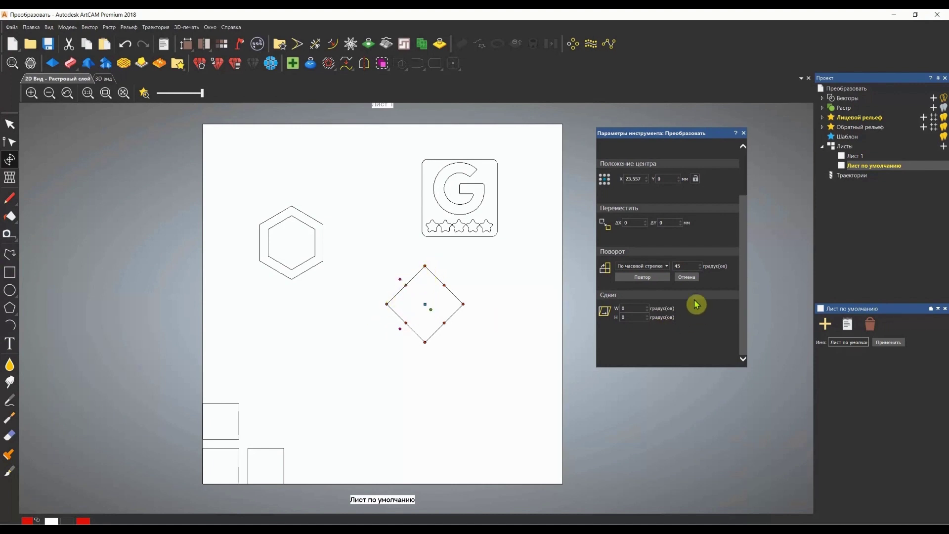
pyautogui.click(691, 280)
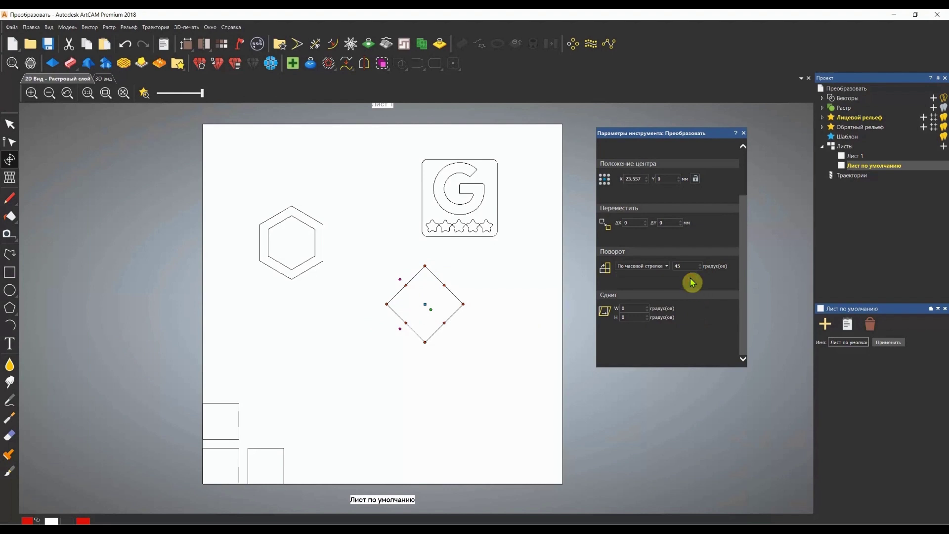
pyautogui.press('Escape')
# Switch the square's transformation centre to its upper-right, upper-left and lower-left corners and back to the middle, and leave the Transform tool
pyautogui.press('t')
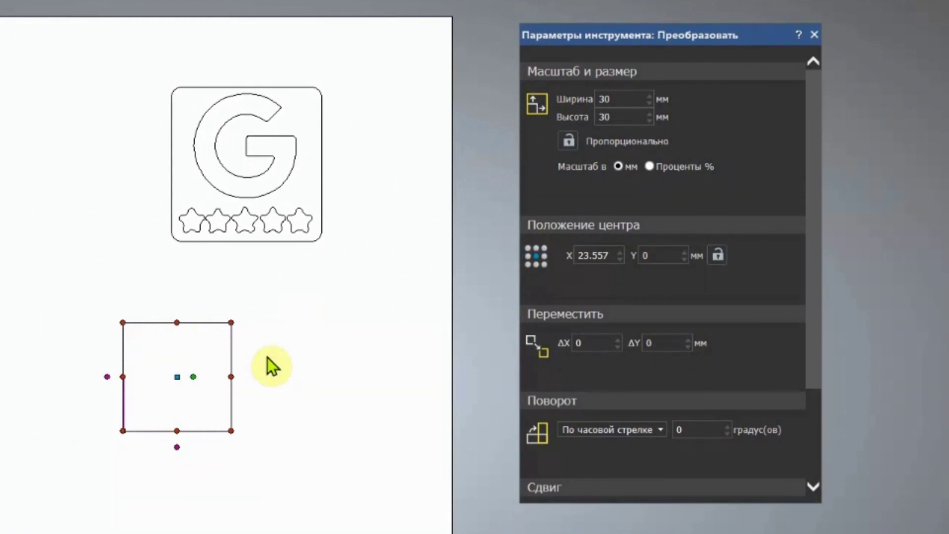
pyautogui.click(545, 248)
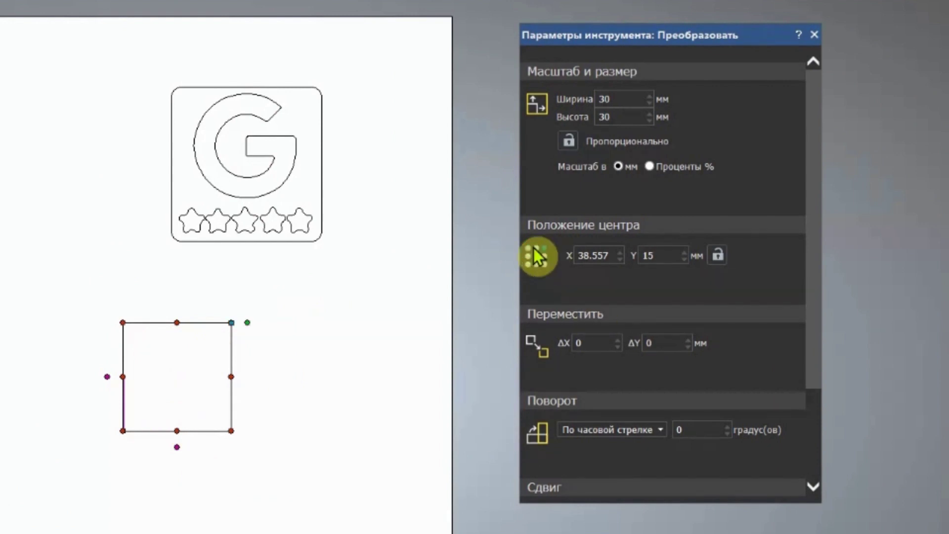
pyautogui.click(527, 249)
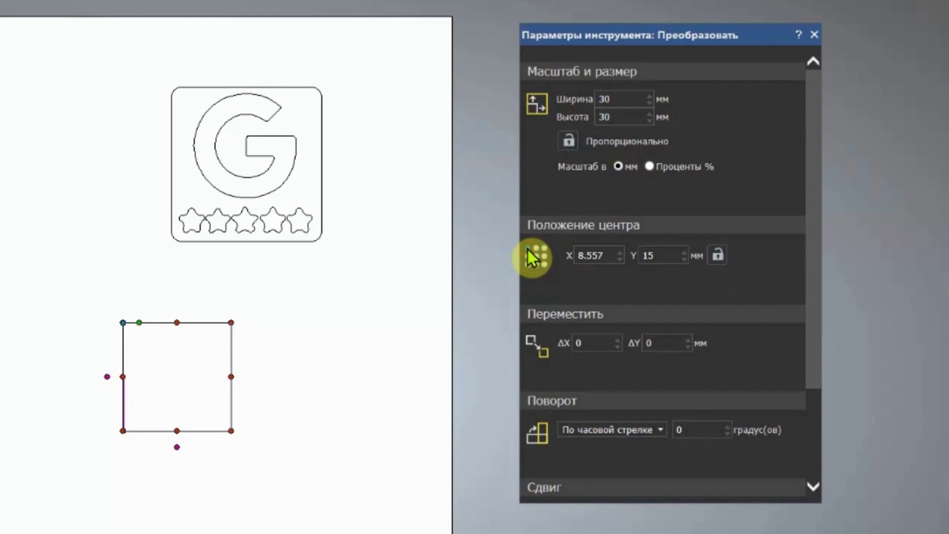
pyautogui.click(528, 265)
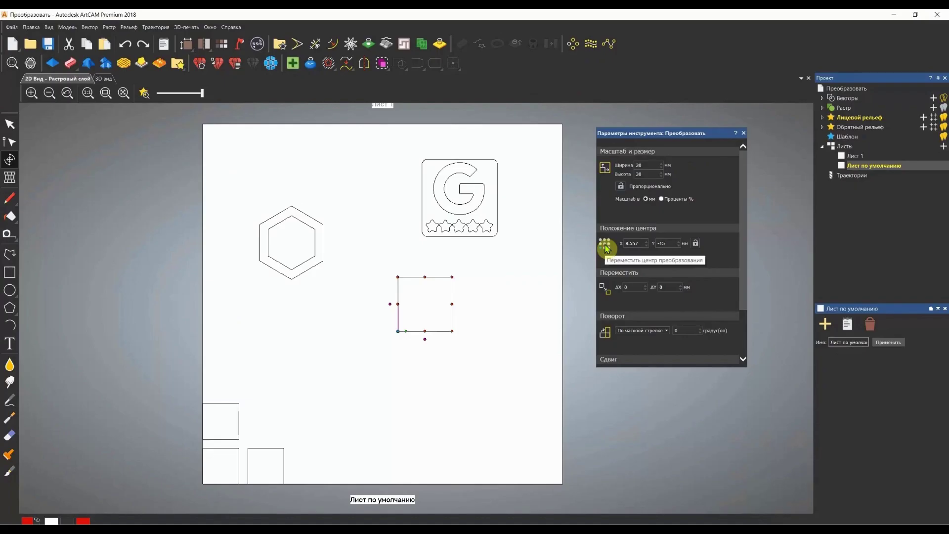
pyautogui.click(536, 257)
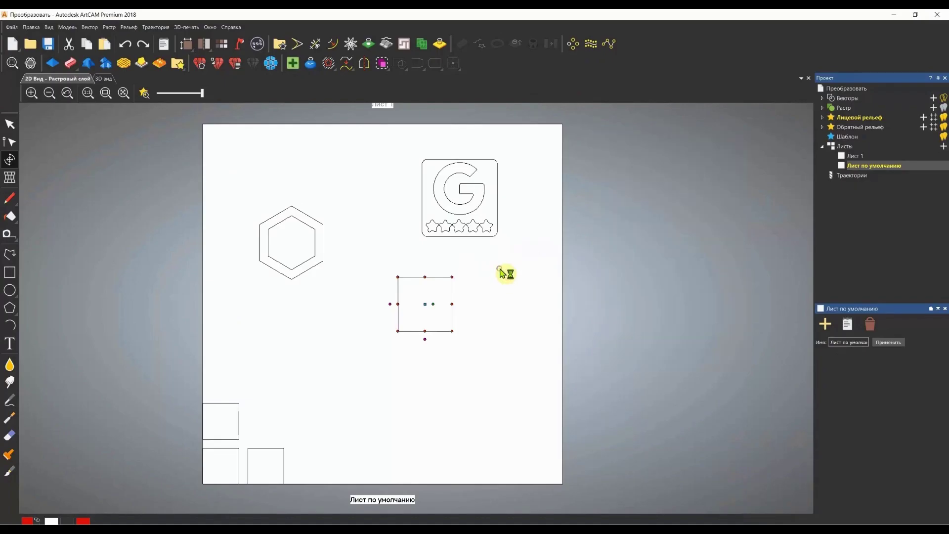
pyautogui.press('Escape')
# Draw a banana-shaped freehand polyline about 130 × 60 mm below the square and set its centre point in the Transform tool
pyautogui.click(9, 254)
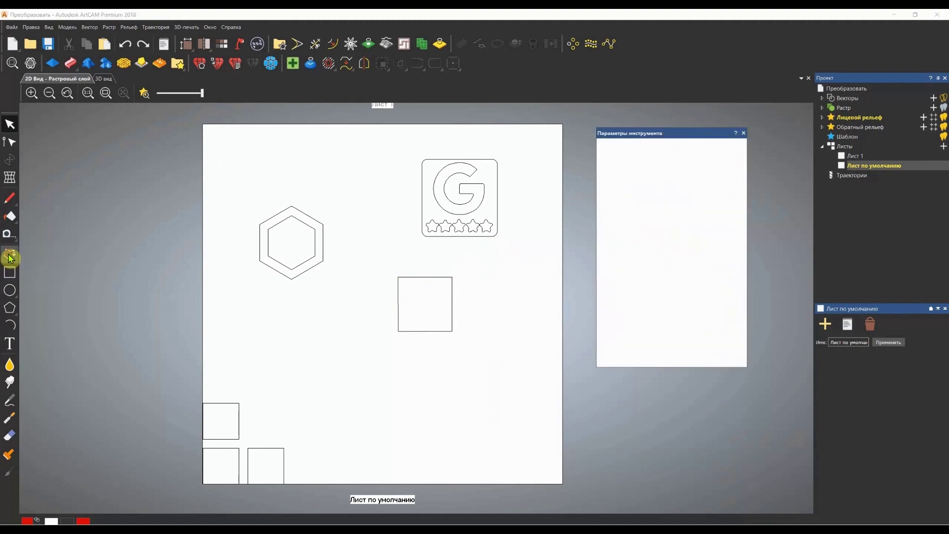
pyautogui.moveTo(335, 414)
pyautogui.mouseDown()
pyautogui.moveTo(332, 354)
pyautogui.moveTo(527, 429)
pyautogui.moveTo(514, 442)
pyautogui.moveTo(341, 419)
pyautogui.mouseUp()
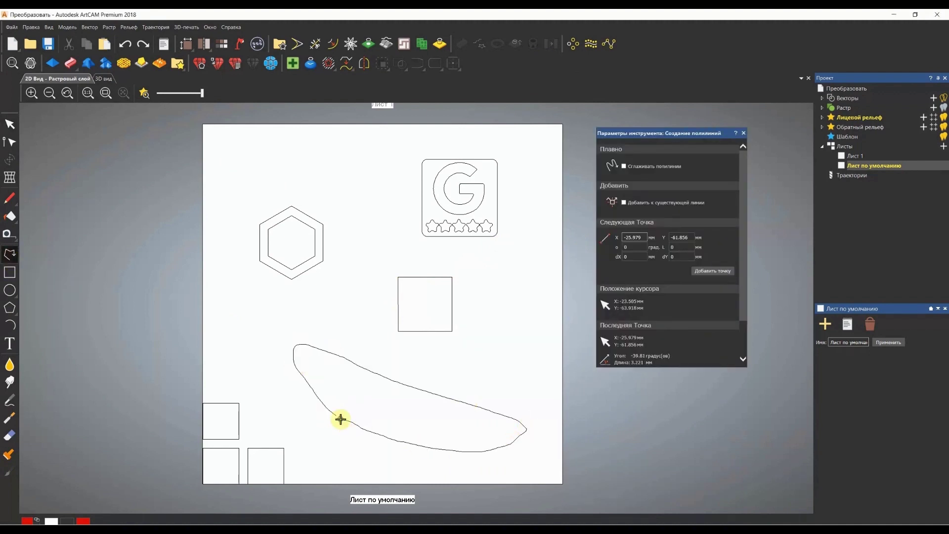
pyautogui.click(743, 133)
pyautogui.press('Escape')
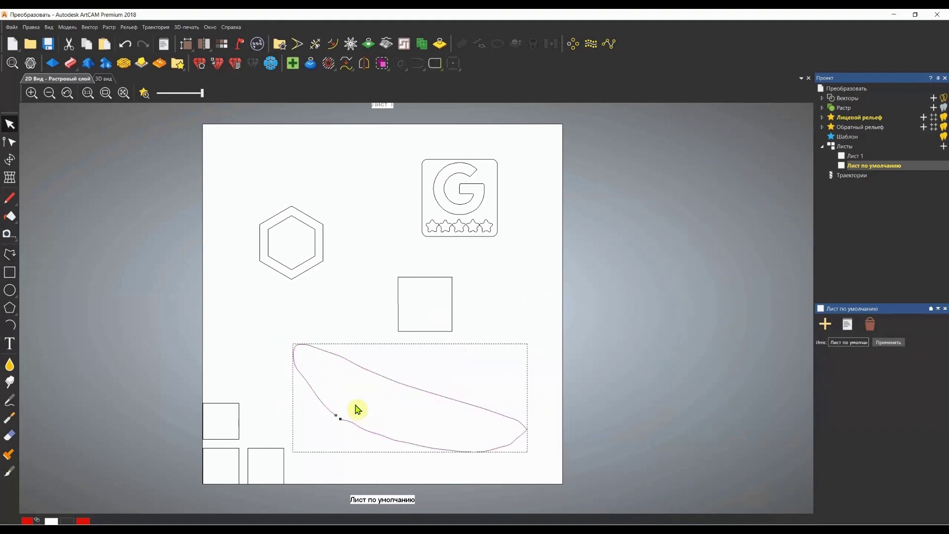
pyautogui.doubleClick(356, 408)
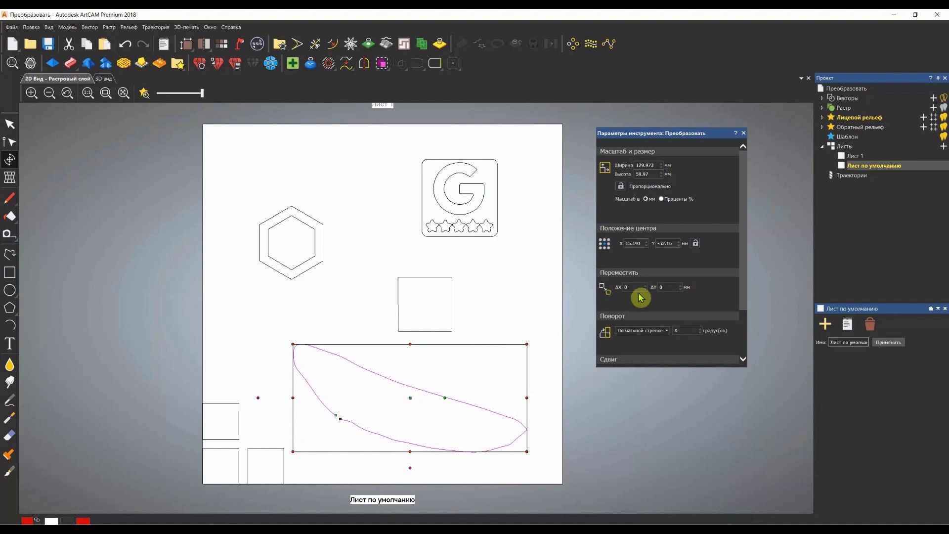
pyautogui.click(604, 243)
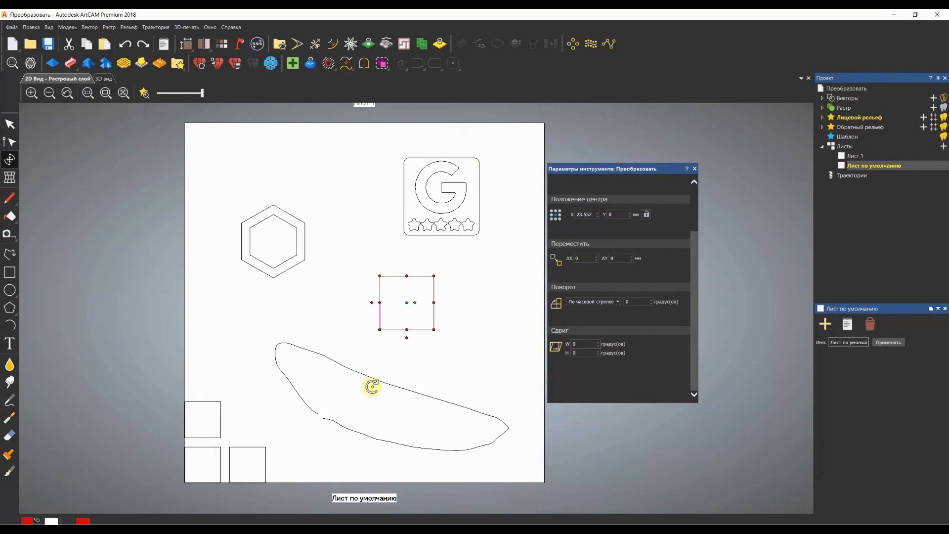
# Shear the square vertically about its middle with H set to 15 degrees
pyautogui.click(582, 345)
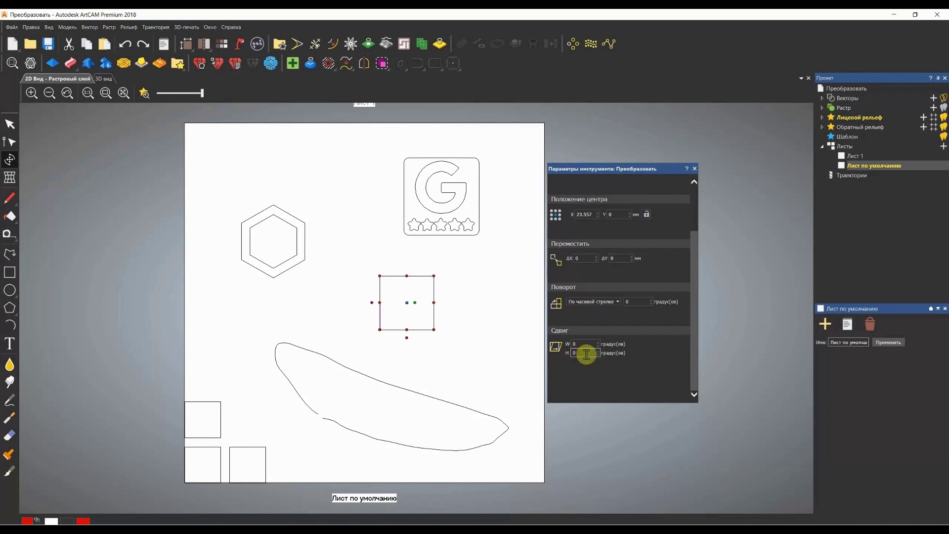
pyautogui.scroll(2, 609, 362)
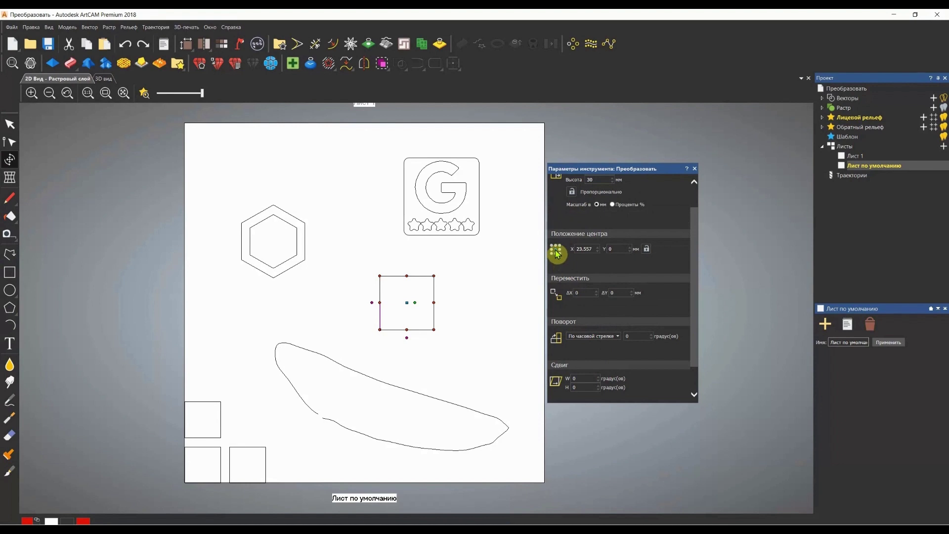
pyautogui.scroll(-2, 558, 255)
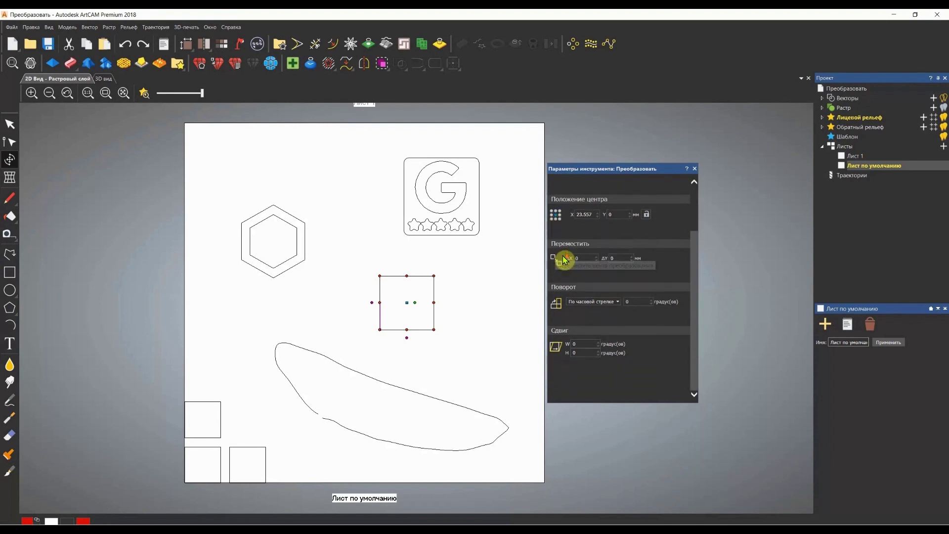
pyautogui.click(577, 353)
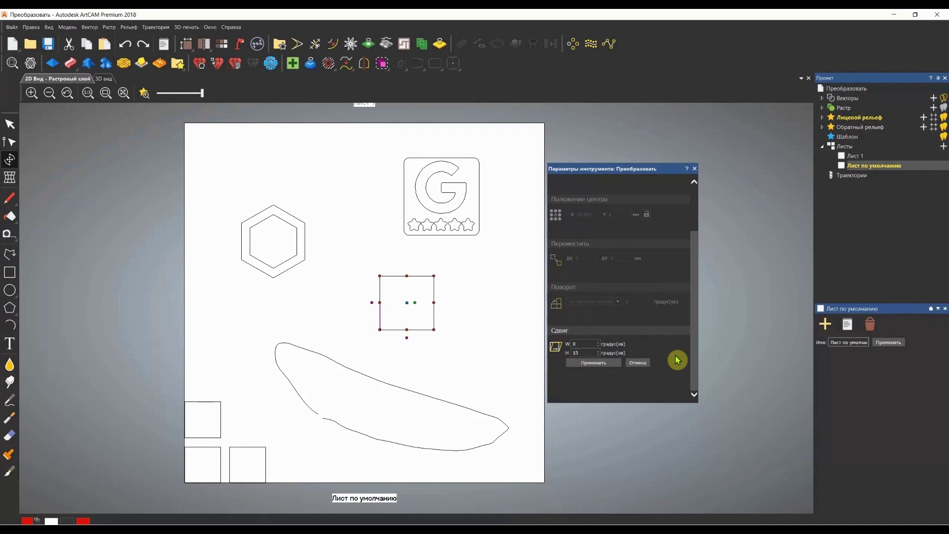
pyautogui.click(601, 364)
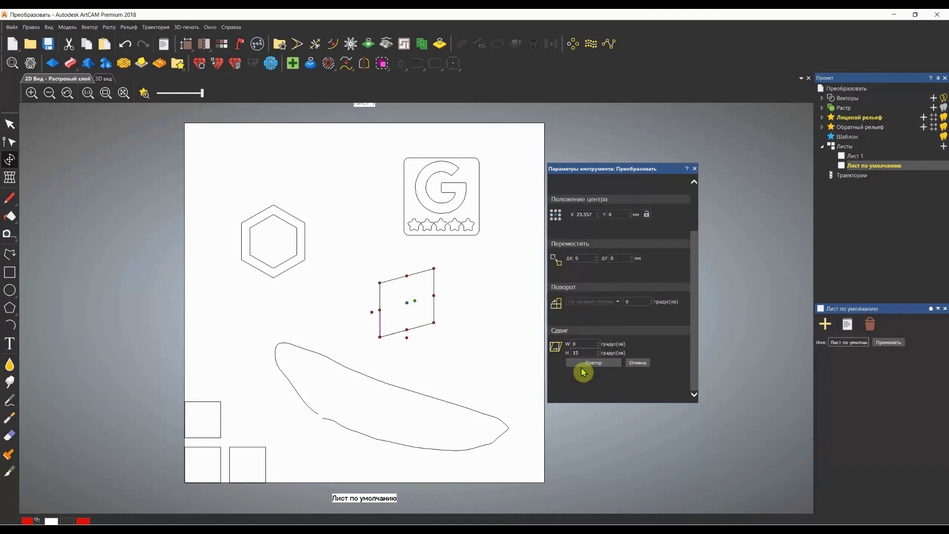
# Try straightening the sheared square with an opposite H shear of -15 degrees, and undo the shears
pyautogui.click(579, 352)
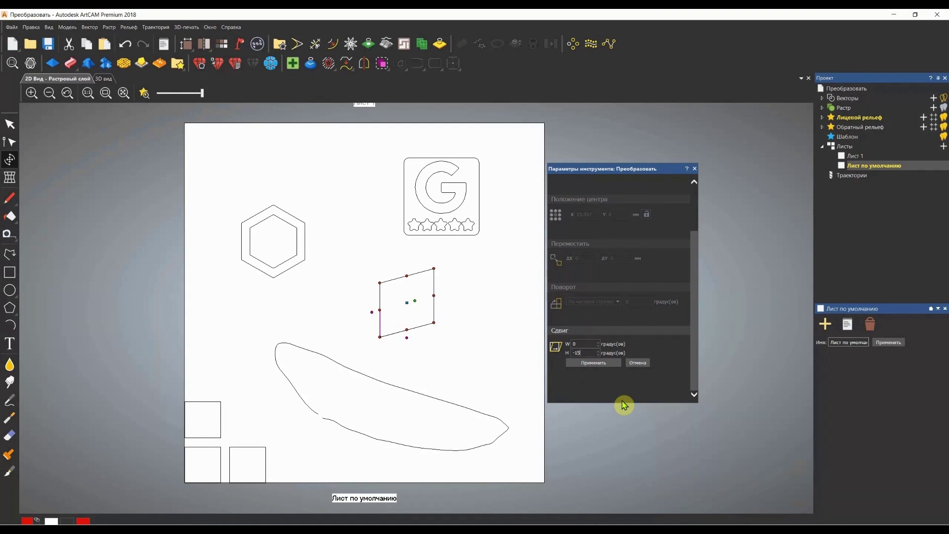
pyautogui.click(592, 366)
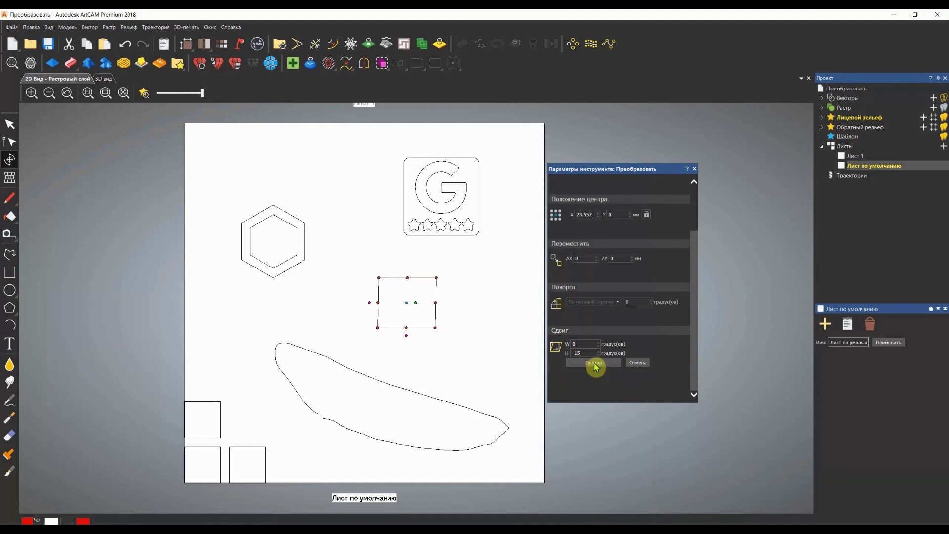
pyautogui.hotkey('ctrl', 'z')
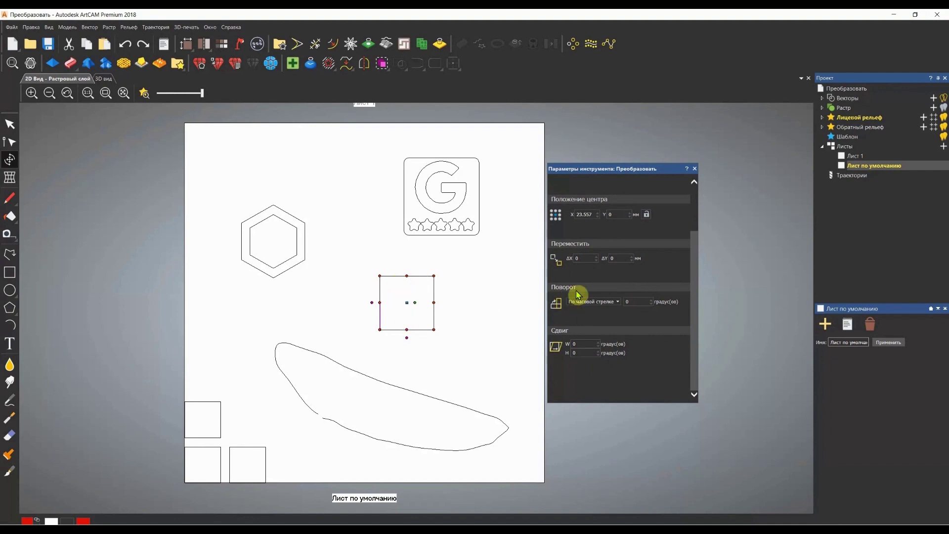
# Try rotating the square clockwise in repeated 5-degree increments, and undo the rotations
pyautogui.click(642, 302)
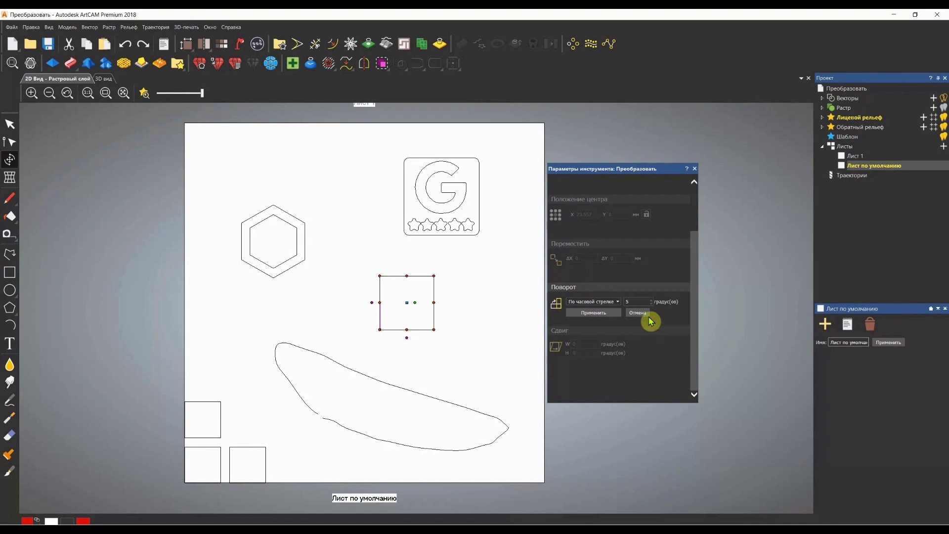
pyautogui.click(588, 314)
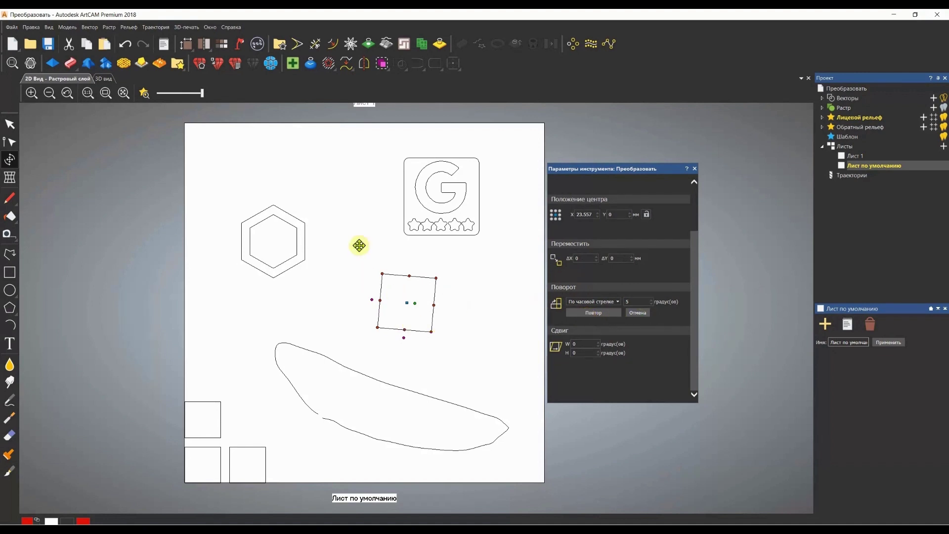
pyautogui.click(592, 315)
pyautogui.click(592, 315)
pyautogui.click(592, 315)
pyautogui.click(592, 315)
pyautogui.click(592, 314)
pyautogui.click(592, 315)
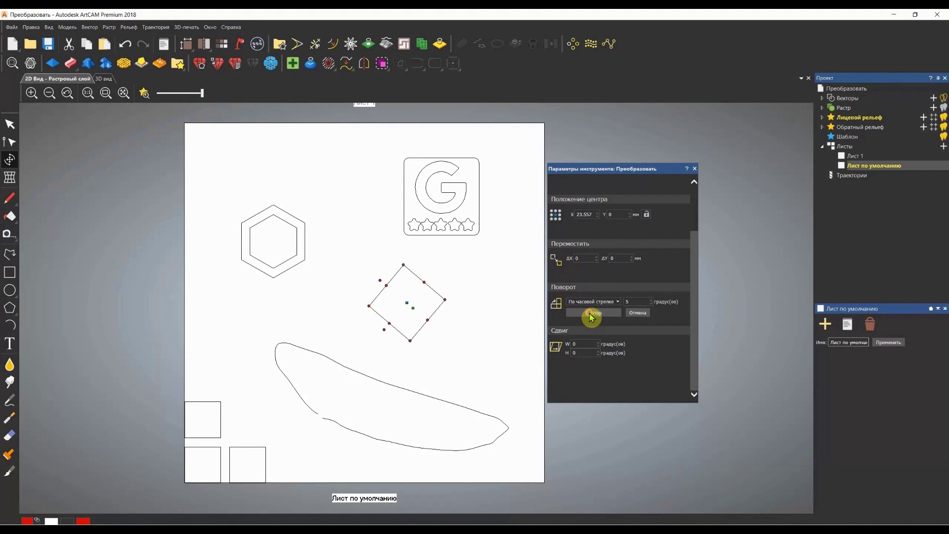
pyautogui.click(592, 315)
pyautogui.click(592, 314)
pyautogui.click(592, 315)
pyautogui.click(592, 315)
pyautogui.click(592, 315)
pyautogui.click(592, 314)
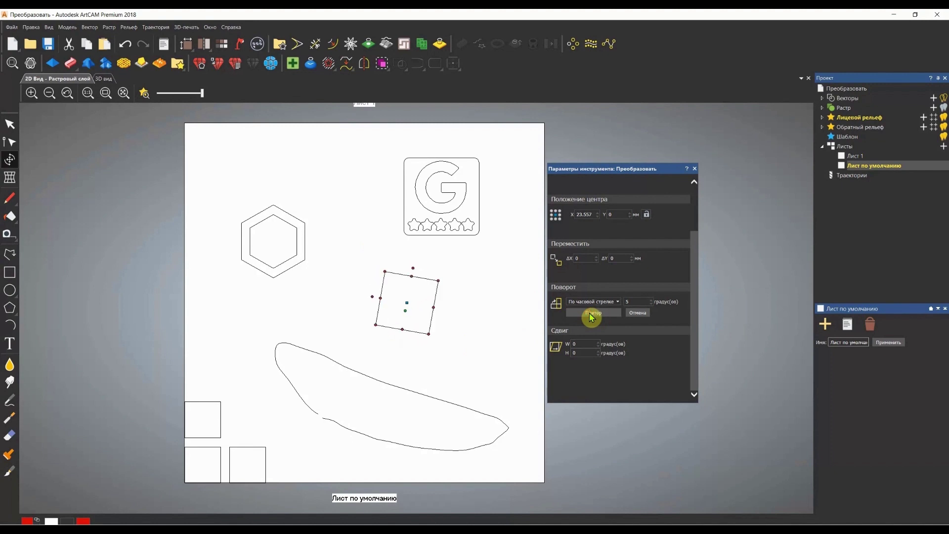
pyautogui.hotkey('ctrl', 'z')
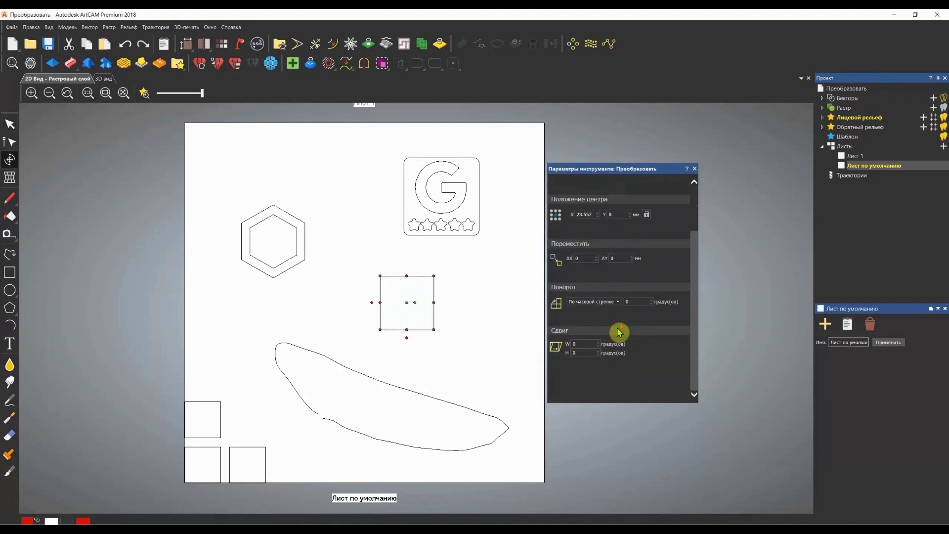
# Shear the square by H 15 degrees and repeat the same shear several times into a narrow diamond
pyautogui.click(576, 352)
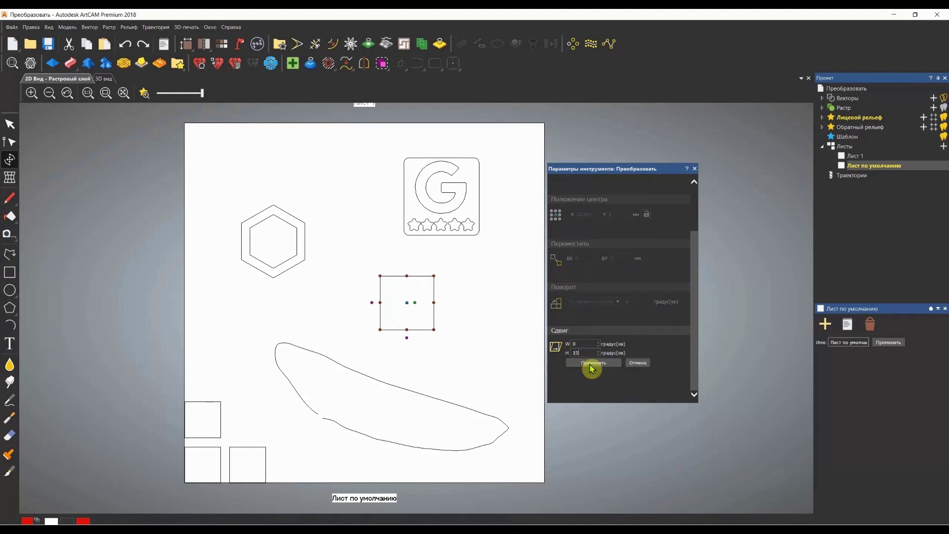
pyautogui.click(592, 364)
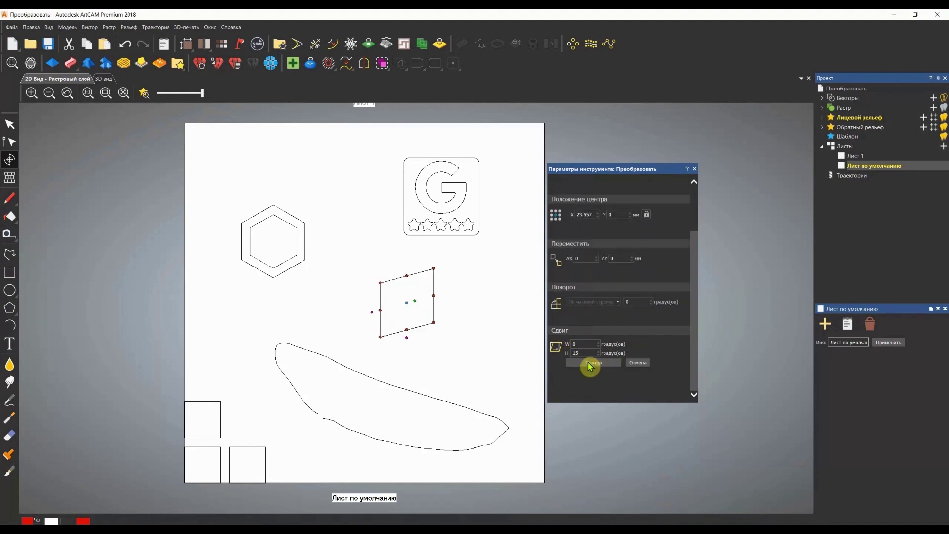
pyautogui.click(591, 363)
pyautogui.click(591, 364)
pyautogui.click(591, 364)
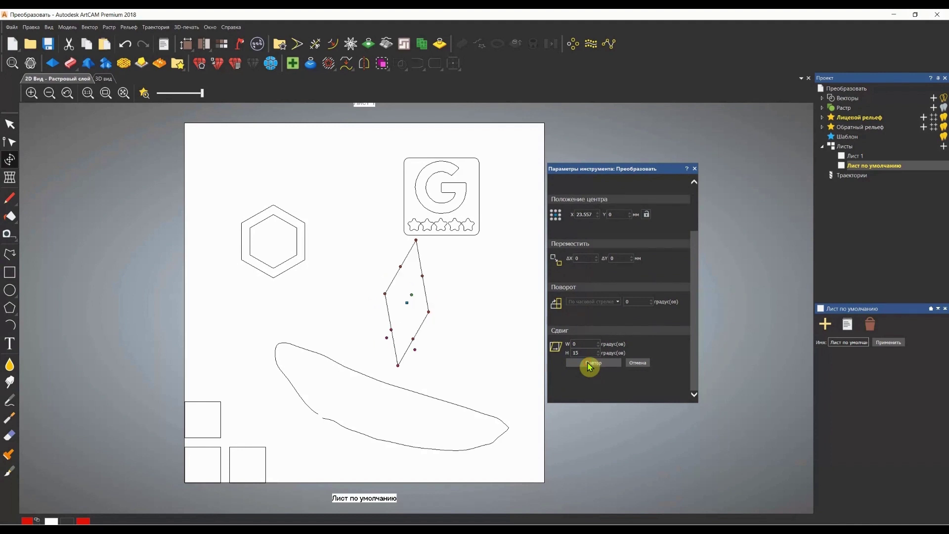
# Undo the repeated shears and the earlier edits until the polyline is removed and the square is centred at X 0, Y 0
pyautogui.hotkey('ctrl', 'z')
pyautogui.hotkey('ctrl', 'z')
pyautogui.hotkey('ctrl', 'z')
pyautogui.hotkey('ctrl', 'z')
pyautogui.hotkey('ctrl', 'z')
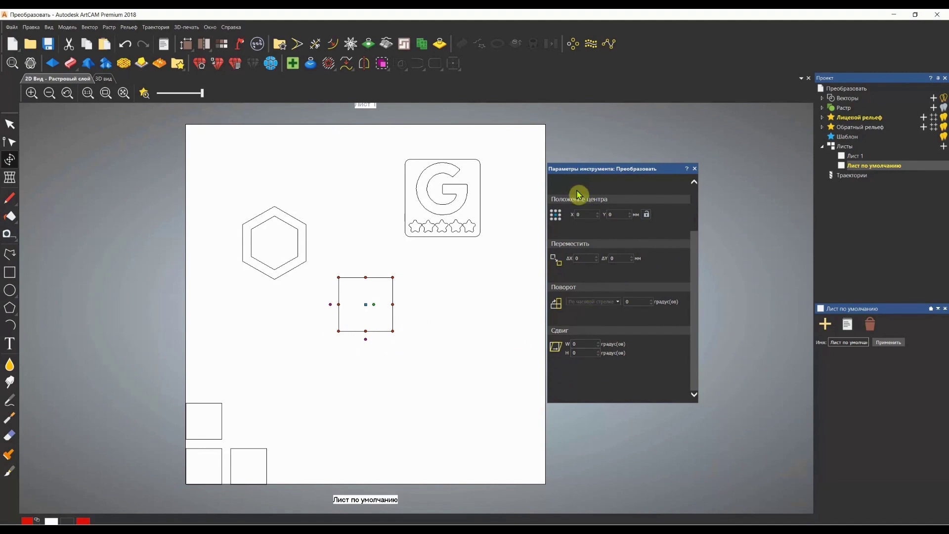
# Set the square's transformation centre to the middle of its lower edge, try a W shear of 45 degrees, and undo it
pyautogui.click(556, 219)
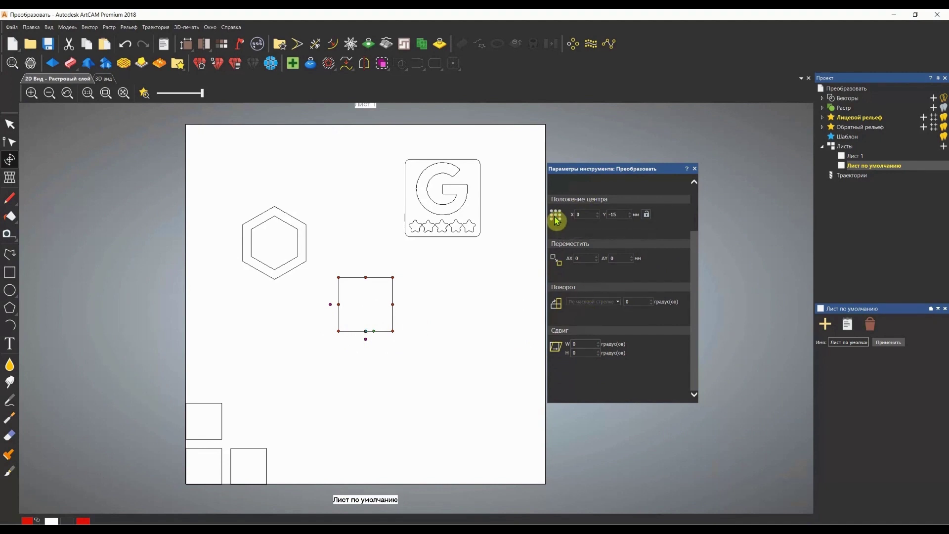
pyautogui.click(581, 344)
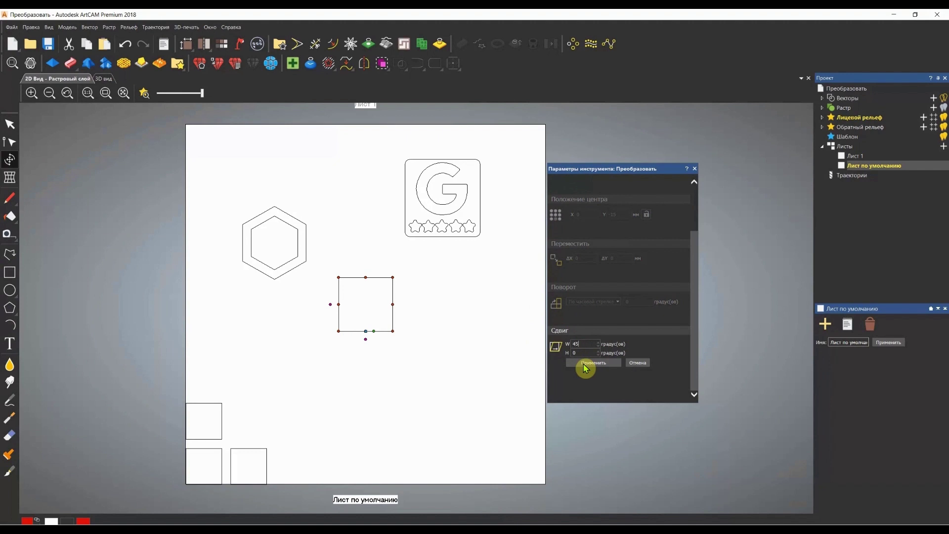
pyautogui.click(585, 364)
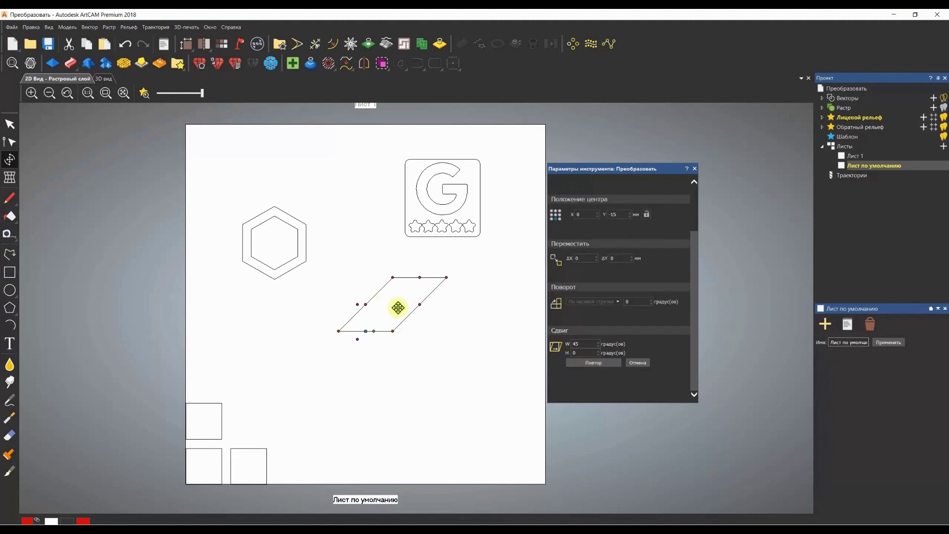
pyautogui.hotkey('ctrl', 'z')
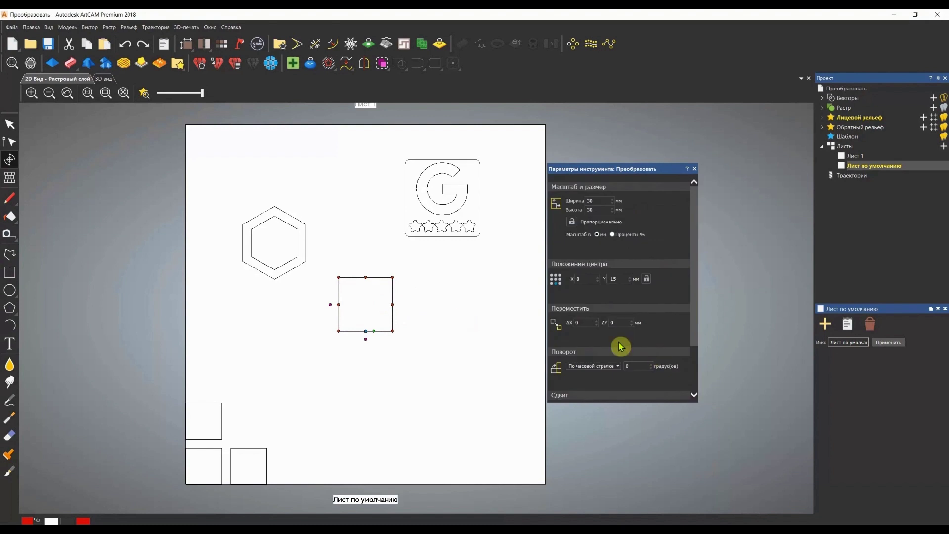
# Try an H shear of 45 degrees about the middle of the square's left edge, leave the Transform tool and undo the shear
pyautogui.scroll(-1, 620, 345)
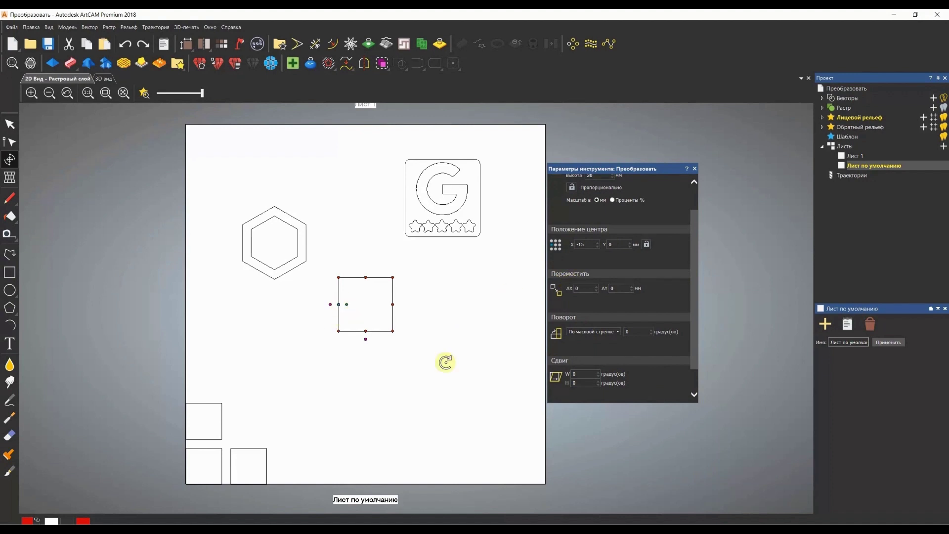
pyautogui.doubleClick(589, 384)
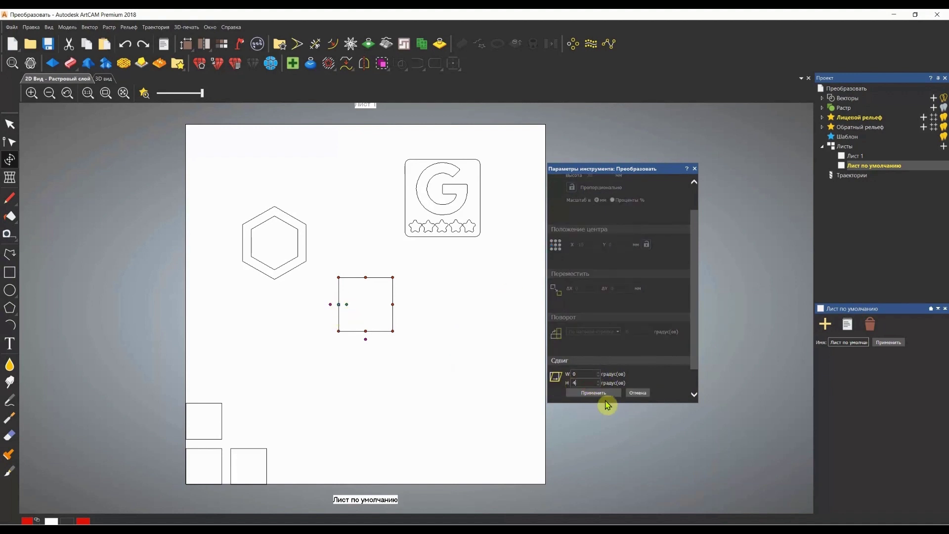
pyautogui.click(603, 394)
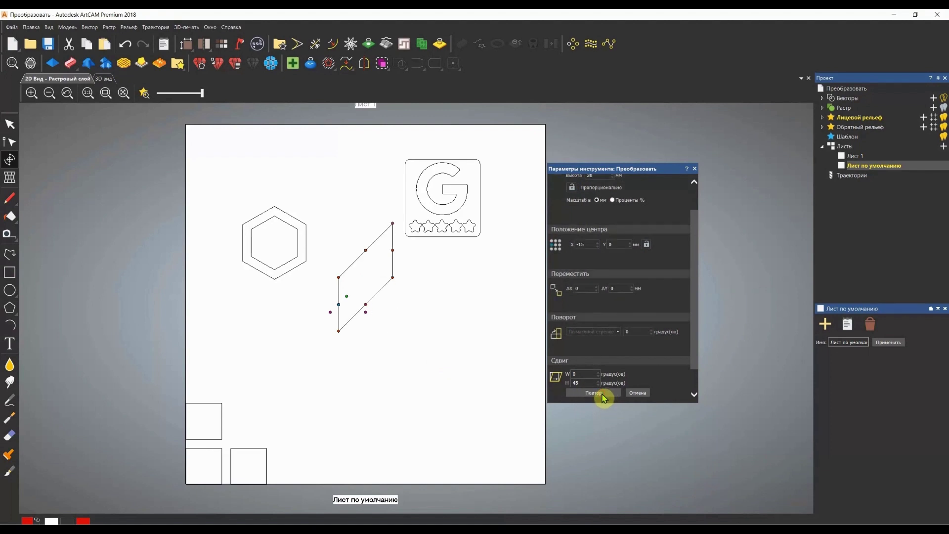
pyautogui.press('Escape')
pyautogui.hotkey('ctrl', 'z')
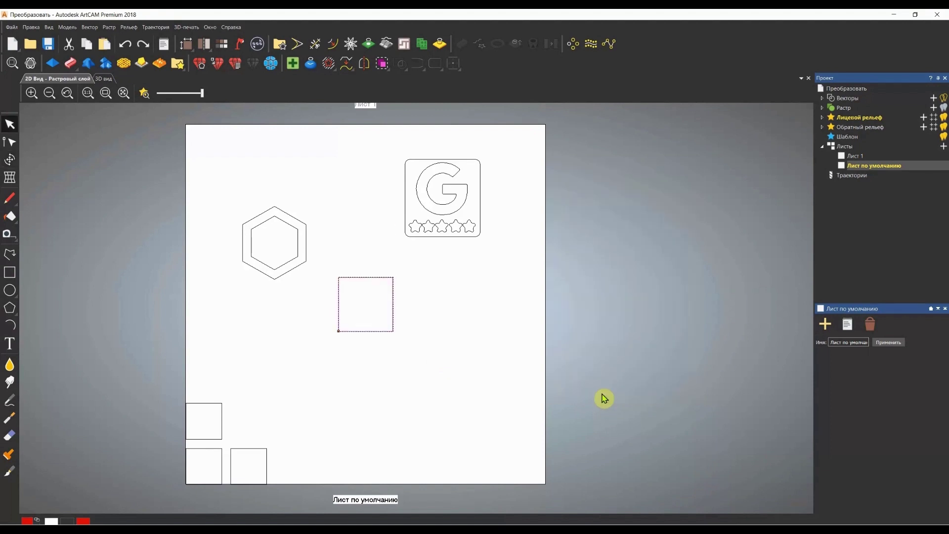
# Restart the Transform tool on the square, return its transformation centre to the middle, and leave the tool
pyautogui.hotkey('ctrl', 't')
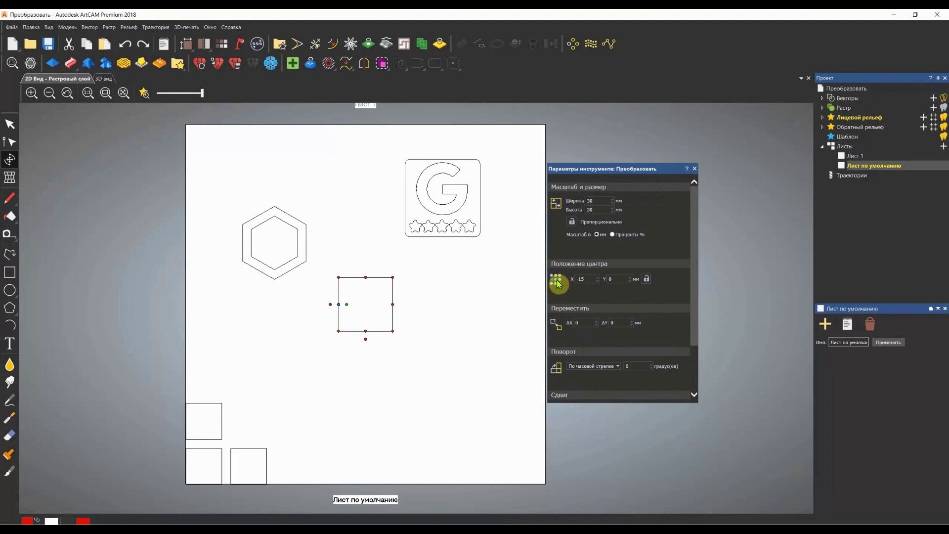
pyautogui.click(557, 281)
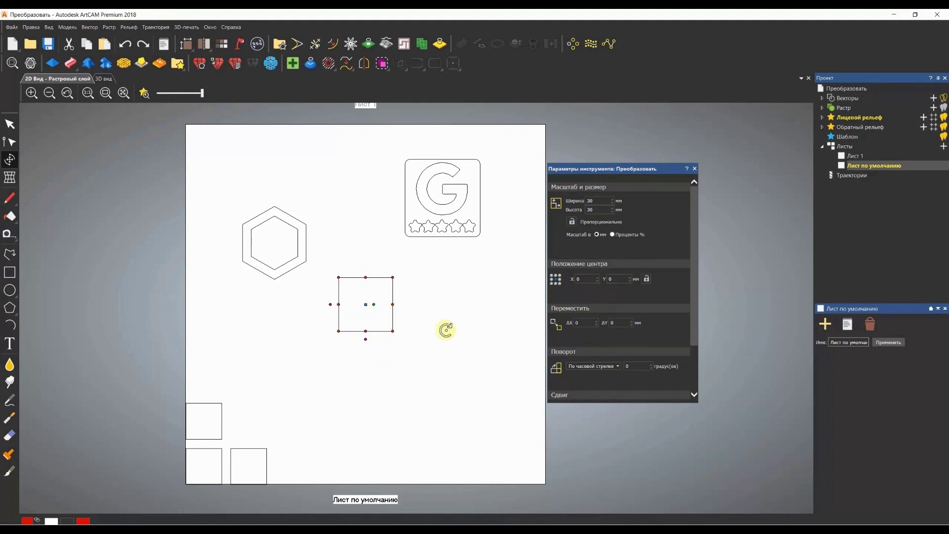
pyautogui.click(696, 169)
# Restart the Transform tool and freely enlarge the square from its upper-right corner to about 30.8 × 31 mm
pyautogui.hotkey('ctrl', 't')
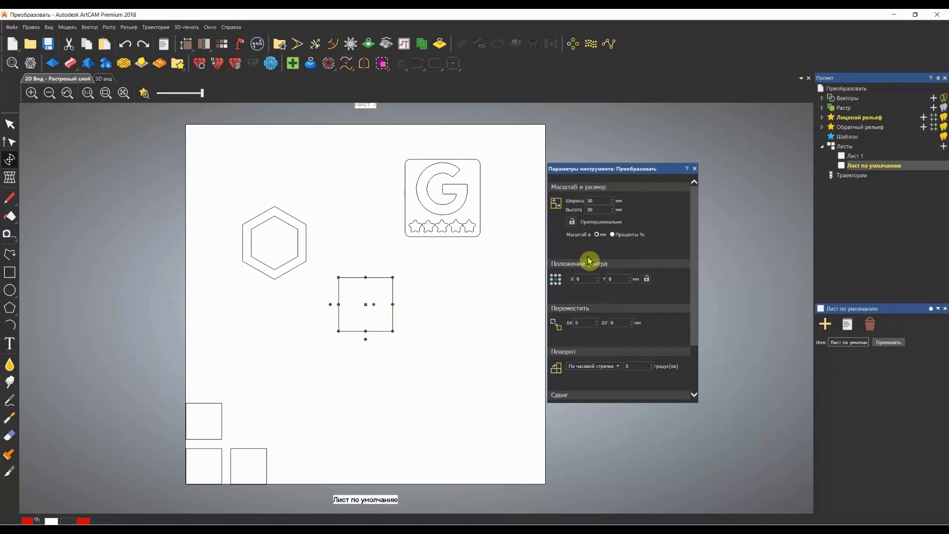
pyautogui.moveTo(606, 176); pyautogui.dragTo(631, 168)
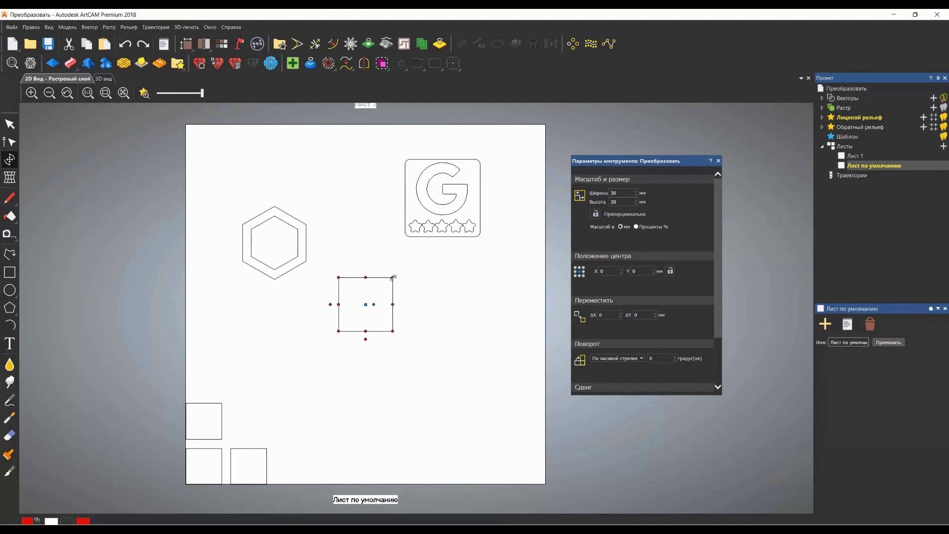
pyautogui.moveTo(394, 277)
pyautogui.mouseDown()
pyautogui.moveTo(410, 260)
pyautogui.moveTo(394, 276)
pyautogui.mouseUp()
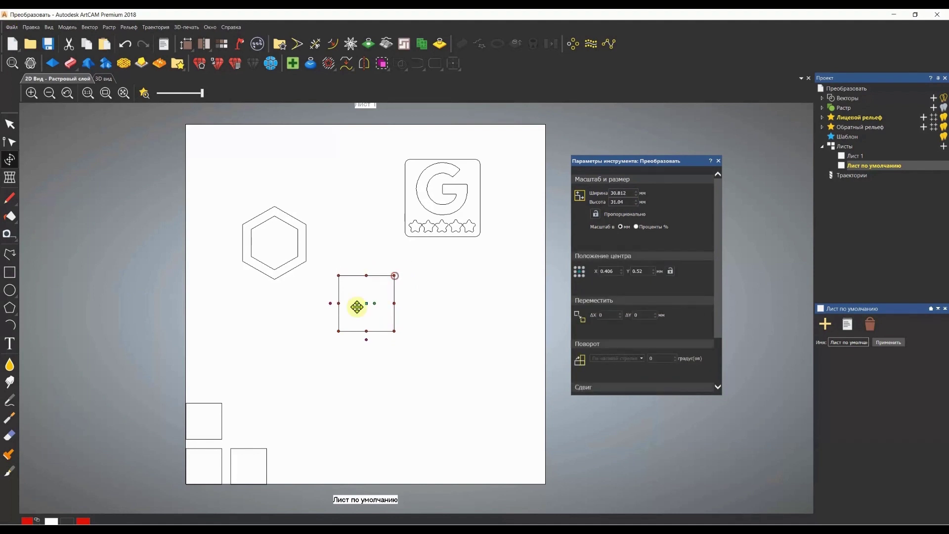
# Resize the square freely from its lower-left corner to about 30.8 × 31.5 mm, try its freehand shear handles, and cancel the changes
pyautogui.moveTo(339, 331)
pyautogui.mouseDown()
pyautogui.moveTo(318, 354)
pyautogui.moveTo(339, 332)
pyautogui.mouseUp()
pyautogui.click(372, 327)
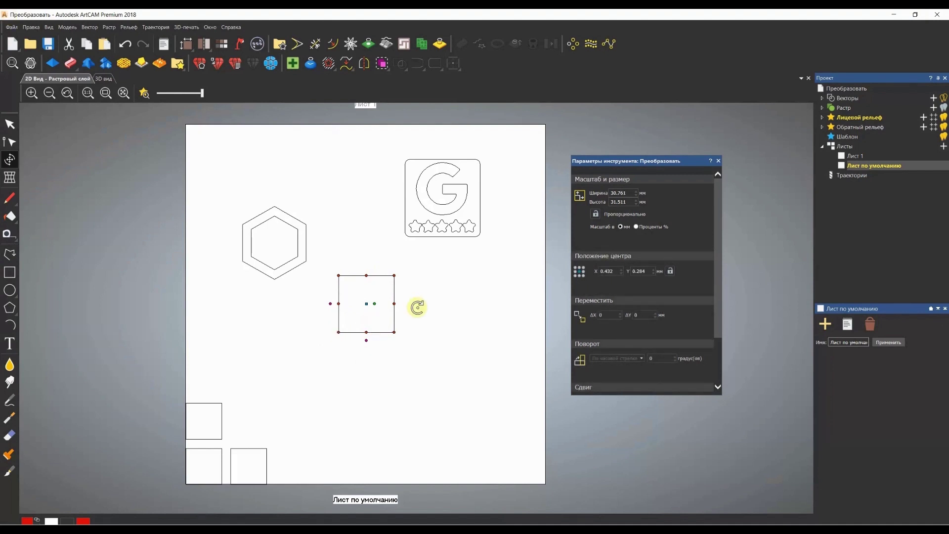
pyautogui.scroll(-2, 634, 337)
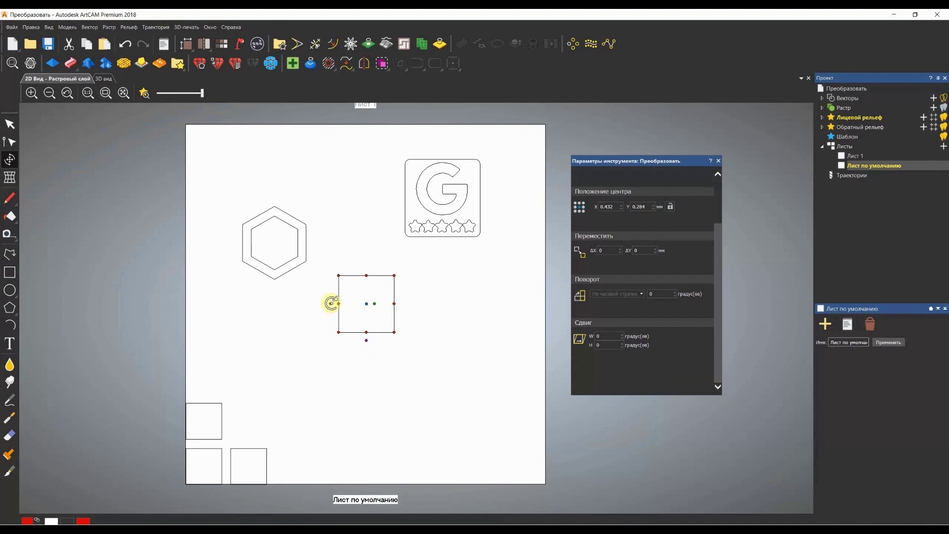
pyautogui.moveTo(366, 340)
pyautogui.mouseDown()
pyautogui.moveTo(384, 340)
pyautogui.moveTo(328, 333)
pyautogui.moveTo(365, 339)
pyautogui.mouseUp()
pyautogui.moveTo(331, 304)
pyautogui.mouseDown()
pyautogui.moveTo(331, 275)
pyautogui.moveTo(325, 346)
pyautogui.moveTo(328, 307)
pyautogui.mouseUp()
pyautogui.press('Escape')
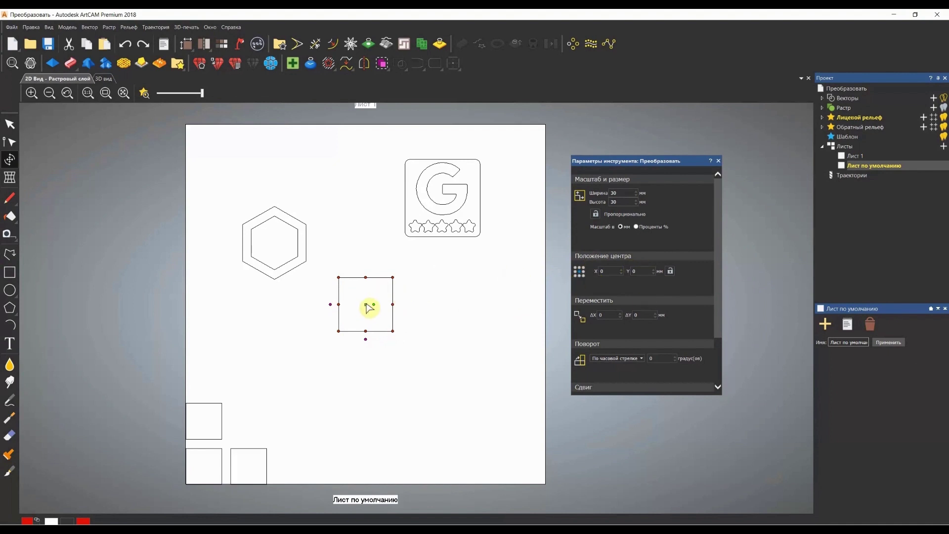
# Try shearing the square freehand with the handle below its lower edge, and undo the change
pyautogui.moveTo(368, 307)
pyautogui.mouseDown()
pyautogui.moveTo(369, 334)
pyautogui.moveTo(396, 333)
pyautogui.moveTo(398, 288)
pyautogui.moveTo(346, 278)
pyautogui.moveTo(351, 313)
pyautogui.moveTo(367, 312)
pyautogui.mouseUp()
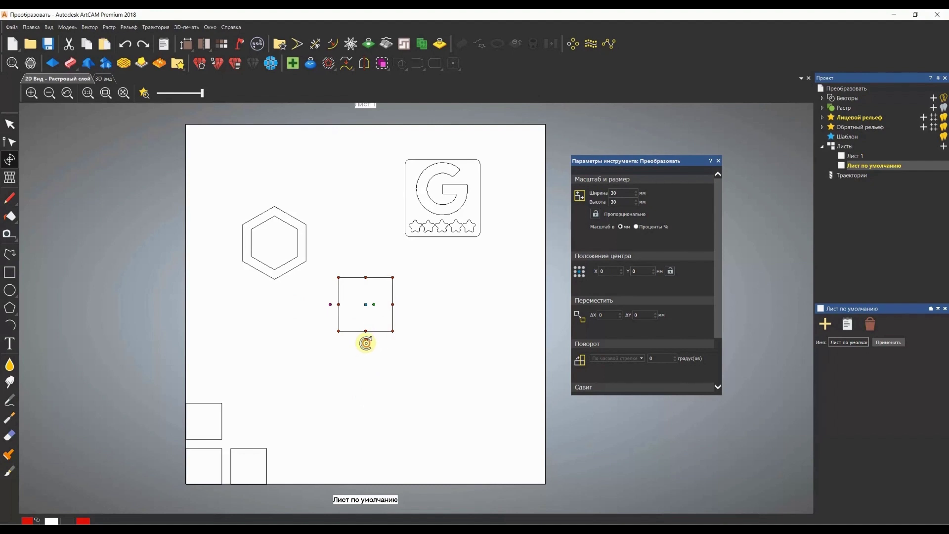
pyautogui.moveTo(366, 342); pyautogui.dragTo(377, 343)
pyautogui.hotkey('ctrl', 'z')
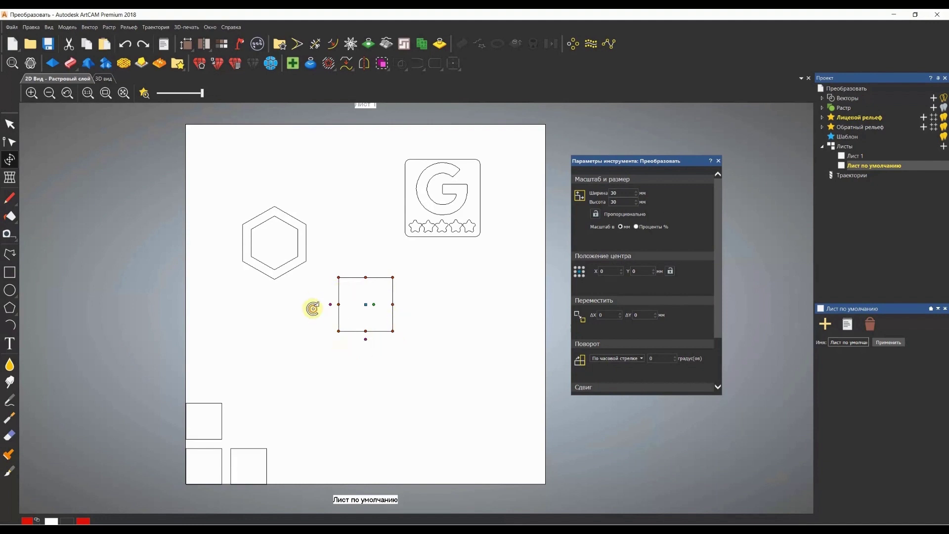
# Try rotating the square freehand about its middle, test the handle beside the transformation centre, and undo the changes
pyautogui.moveTo(318, 268); pyautogui.dragTo(307, 323)
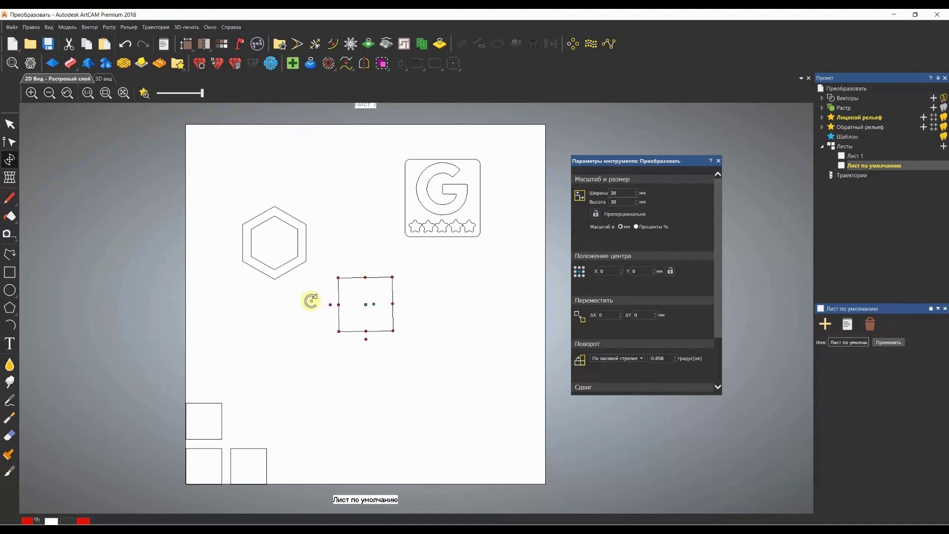
pyautogui.moveTo(311, 301)
pyautogui.mouseDown()
pyautogui.moveTo(311, 290)
pyautogui.moveTo(308, 300)
pyautogui.mouseUp()
pyautogui.hotkey('ctrl', 'z')
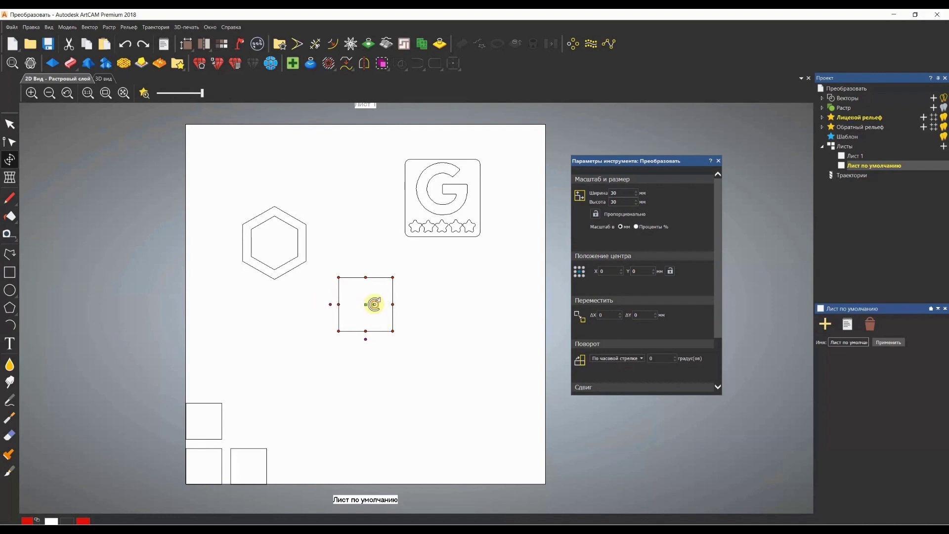
pyautogui.moveTo(374, 304)
pyautogui.mouseDown()
pyautogui.moveTo(361, 313)
pyautogui.moveTo(354, 290)
pyautogui.moveTo(373, 305)
pyautogui.mouseUp()
pyautogui.hotkey('ctrl', 'z')
# Rotate the square freehand by about 89.3 degrees around its lower-right corner, and reposition the transformation centre along its side
pyautogui.moveTo(366, 310); pyautogui.dragTo(391, 332)
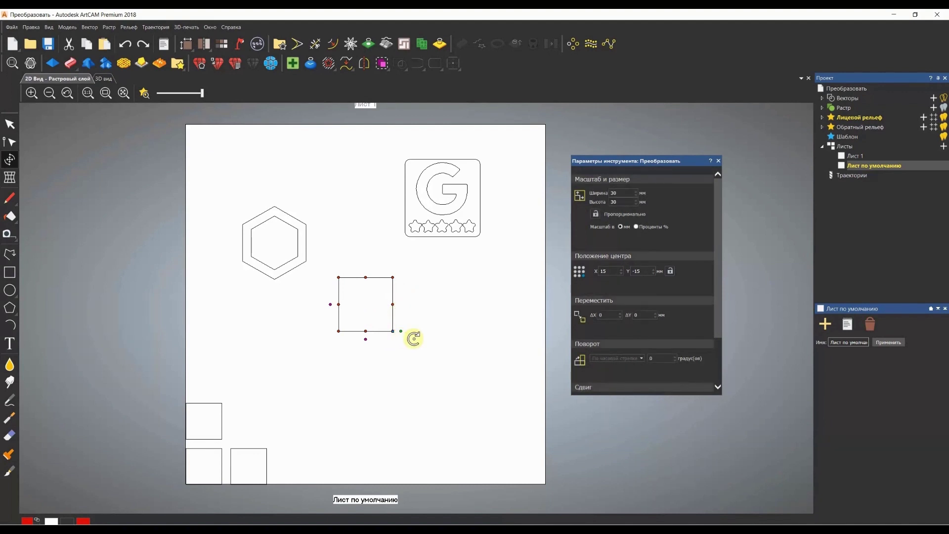
pyautogui.moveTo(417, 342); pyautogui.dragTo(384, 361)
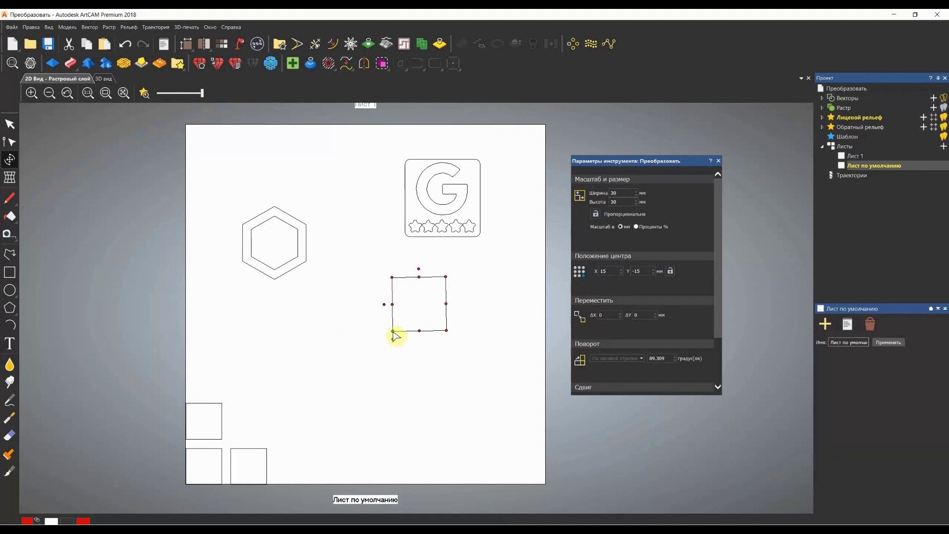
pyautogui.moveTo(393, 332); pyautogui.dragTo(398, 319)
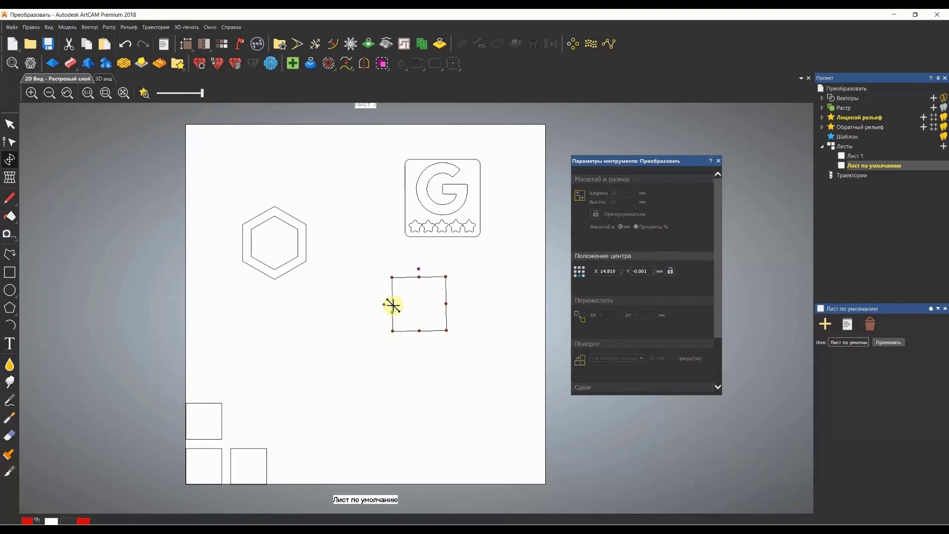
pyautogui.moveTo(395, 312)
pyautogui.mouseDown()
pyautogui.moveTo(372, 318)
pyautogui.moveTo(388, 333)
pyautogui.moveTo(434, 321)
pyautogui.moveTo(422, 278)
pyautogui.moveTo(356, 289)
pyautogui.moveTo(373, 324)
pyautogui.moveTo(399, 335)
pyautogui.moveTo(386, 331)
pyautogui.moveTo(394, 279)
pyautogui.mouseUp()
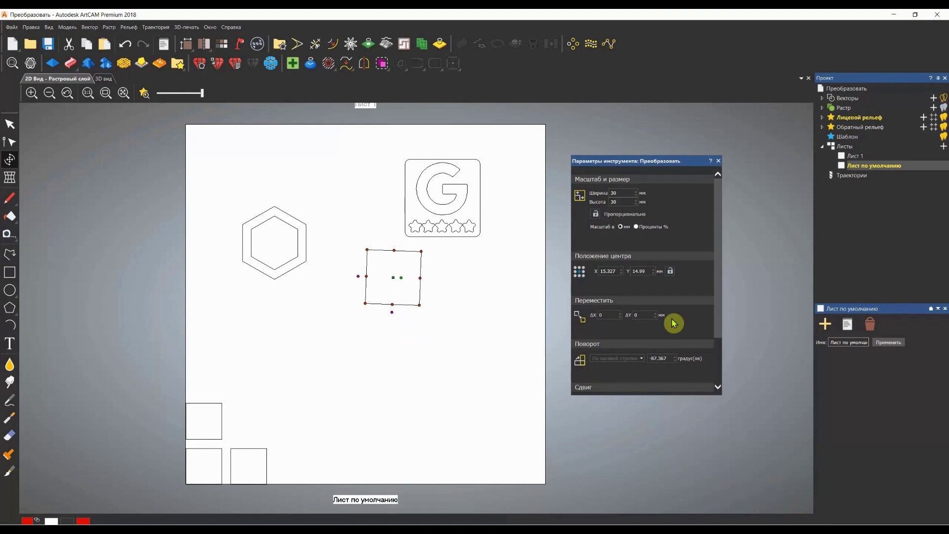
# Try a freehand W shear of about -49.9 degrees on the rotated square, and undo the changes made to it
pyautogui.scroll(-3, 674, 324)
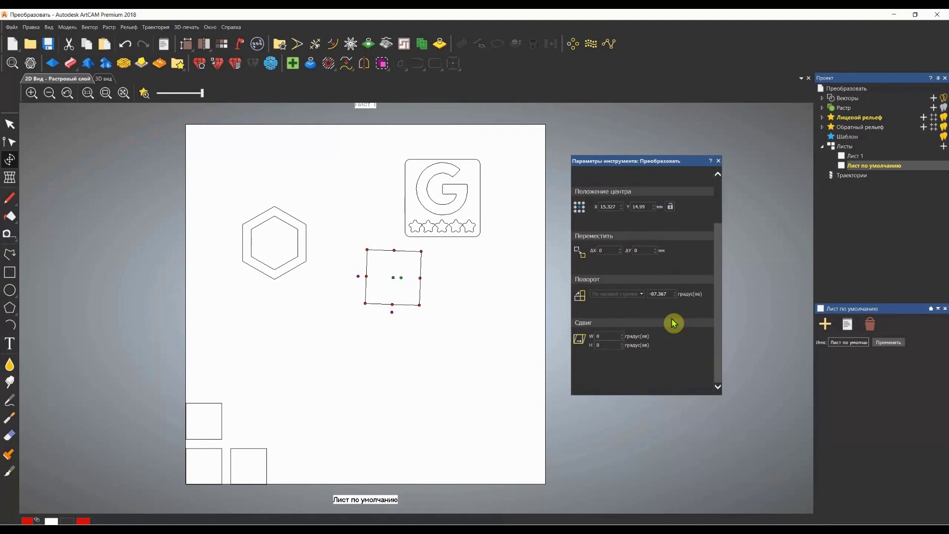
pyautogui.scroll(3, 674, 320)
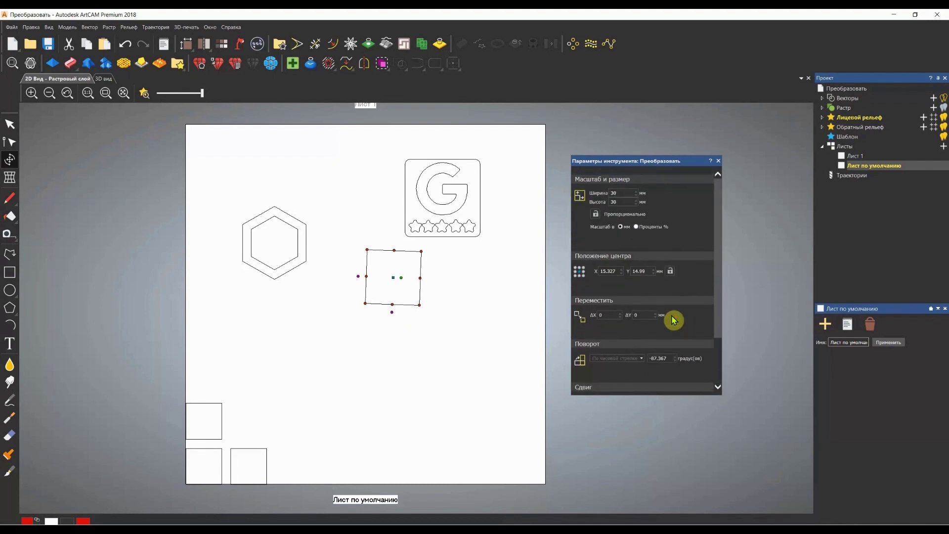
pyautogui.scroll(-3, 674, 320)
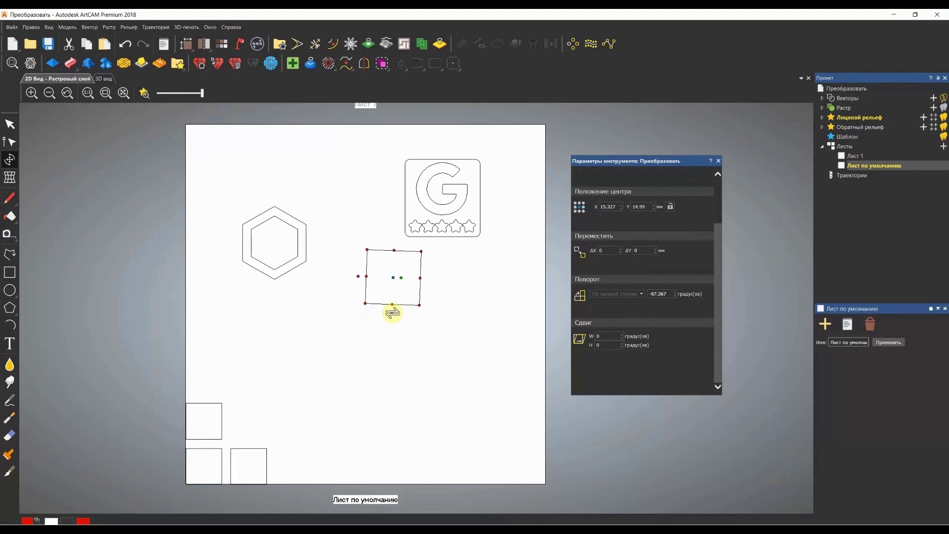
pyautogui.moveTo(392, 312); pyautogui.dragTo(439, 320)
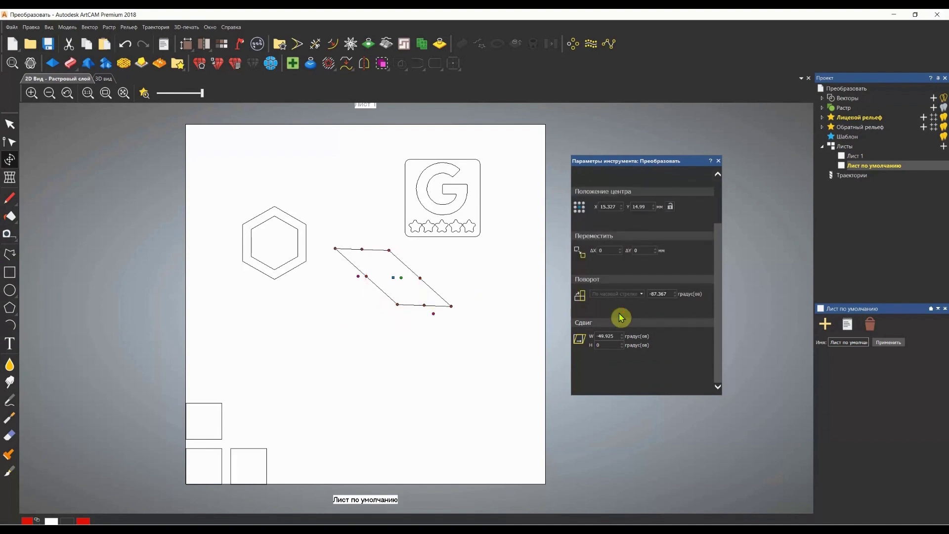
pyautogui.hotkey('ctrl', 'z')
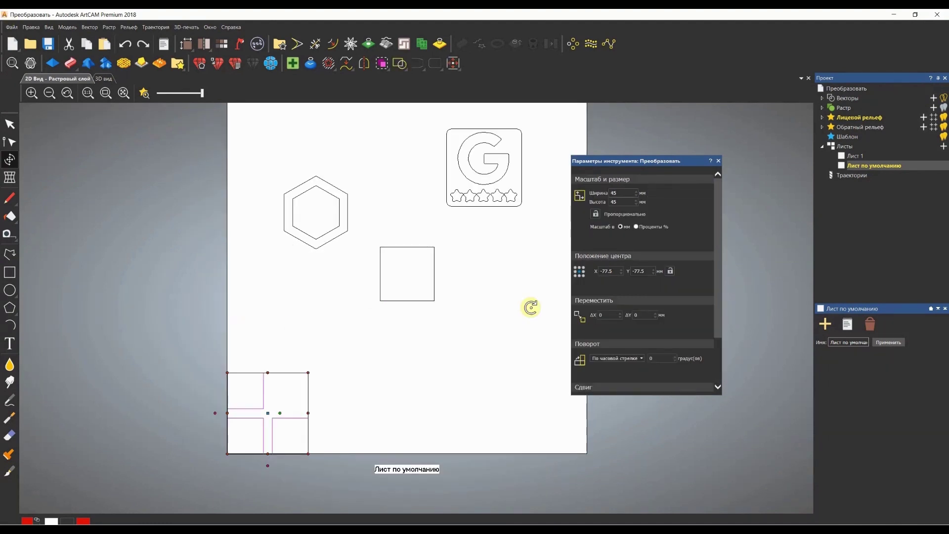
# Select the three small squares in the sheet's lower-left corner together
pyautogui.scroll(-2, 417, 303)
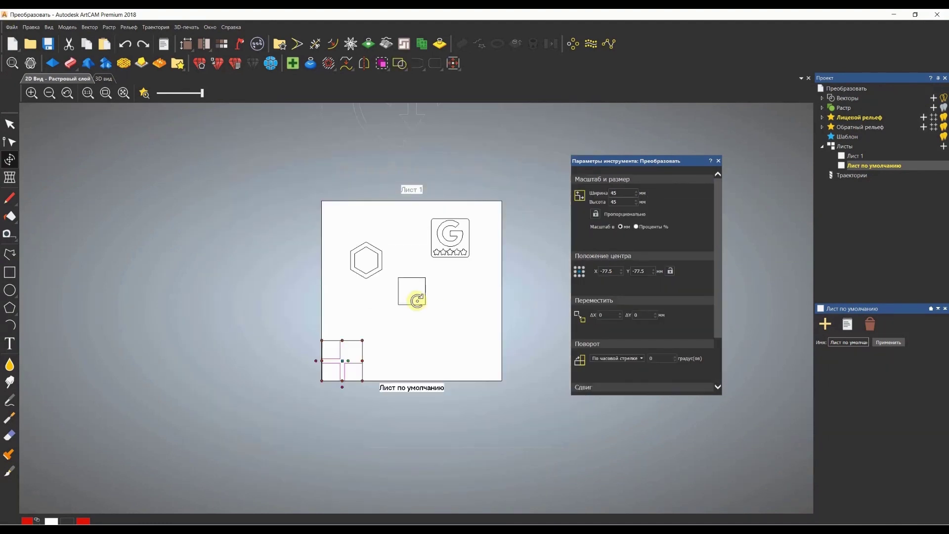
pyautogui.scroll(2, 367, 306)
pyautogui.scroll(-2, 366, 305)
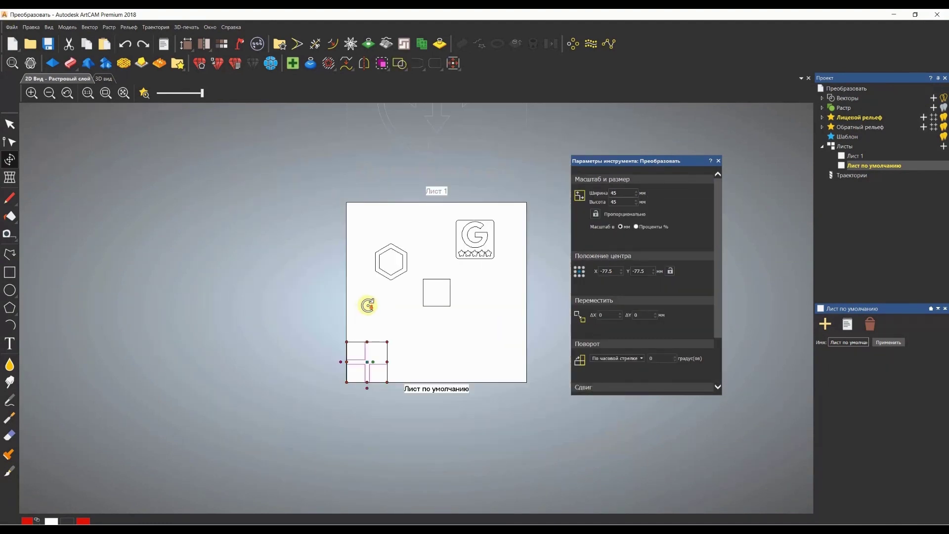
pyautogui.click(410, 349)
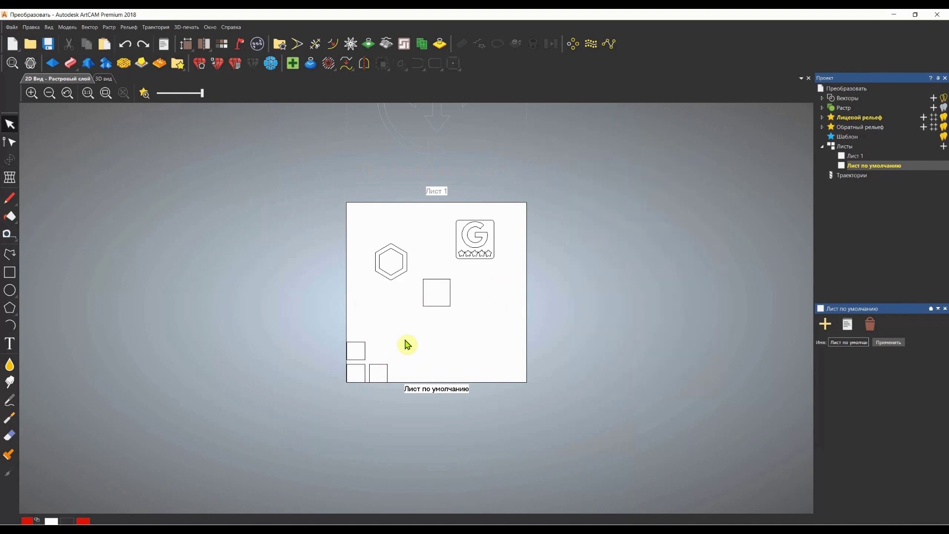
pyautogui.click(392, 362)
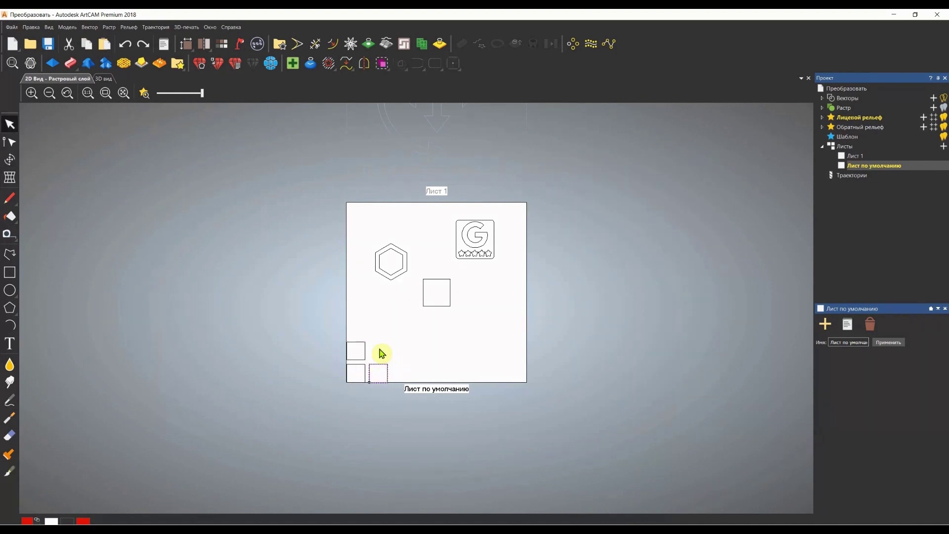
pyautogui.click(348, 372)
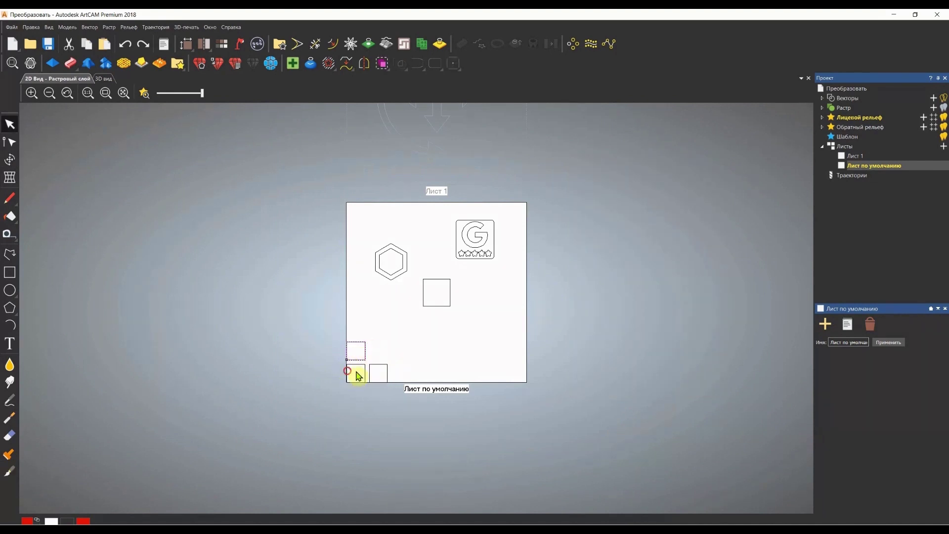
pyautogui.click(408, 337)
pyautogui.moveTo(404, 340); pyautogui.dragTo(328, 401)
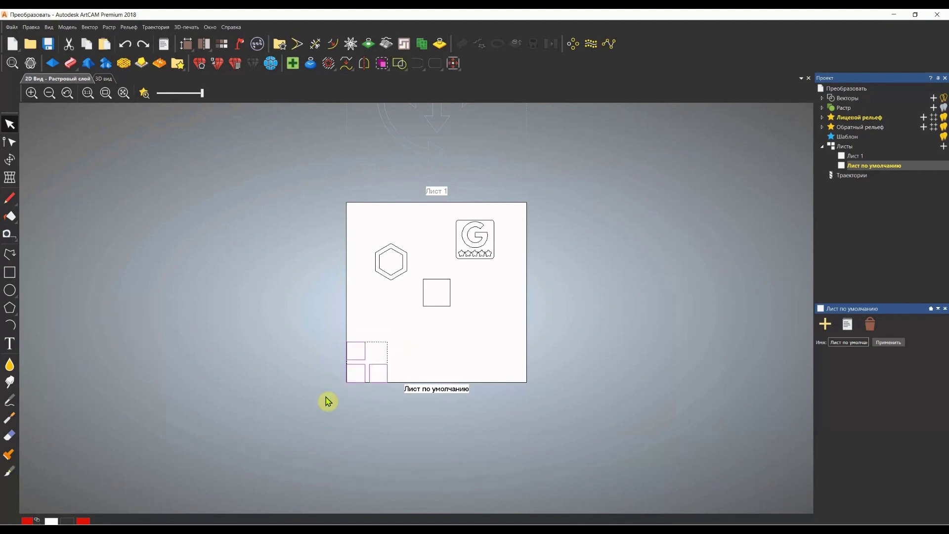
# Set the three squares' transformation centre to their lower-left corner, try enlarging and moving them freehand, and undo the changes
pyautogui.hotkey('ctrl', 't')
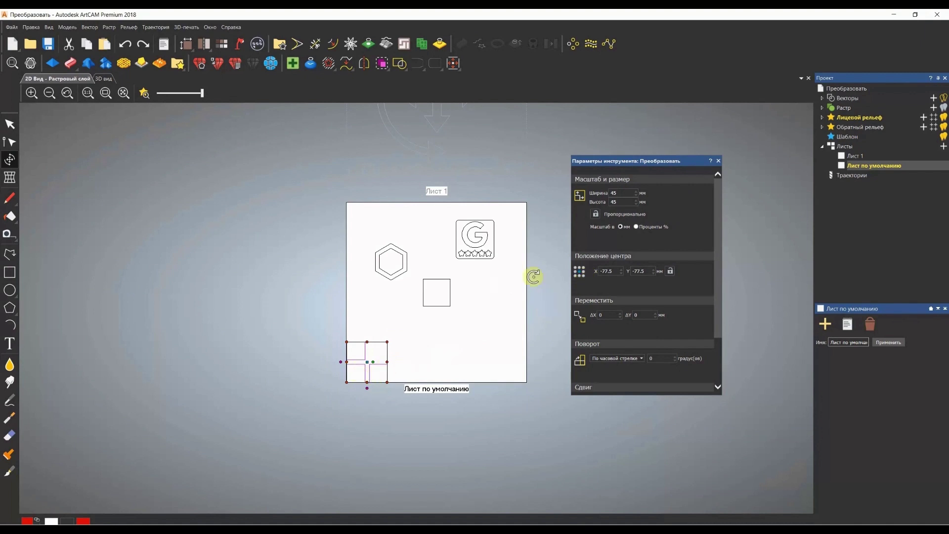
pyautogui.click(576, 275)
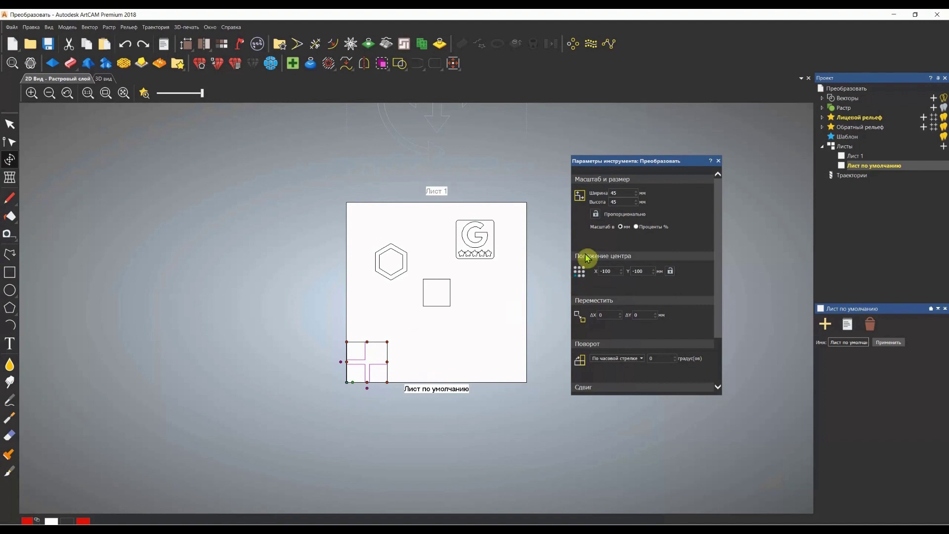
pyautogui.moveTo(388, 341); pyautogui.dragTo(533, 205)
pyautogui.hotkey('ctrl', 'z')
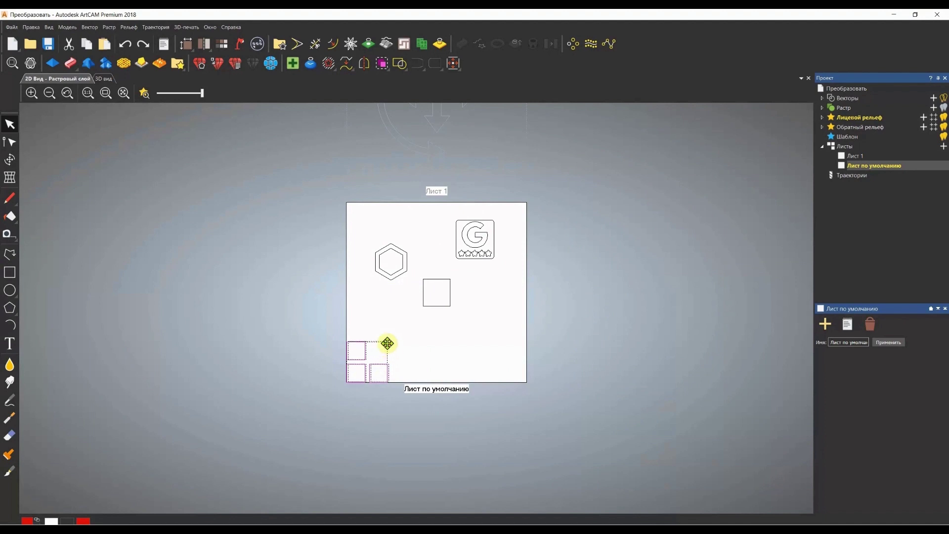
pyautogui.moveTo(387, 341); pyautogui.dragTo(398, 335)
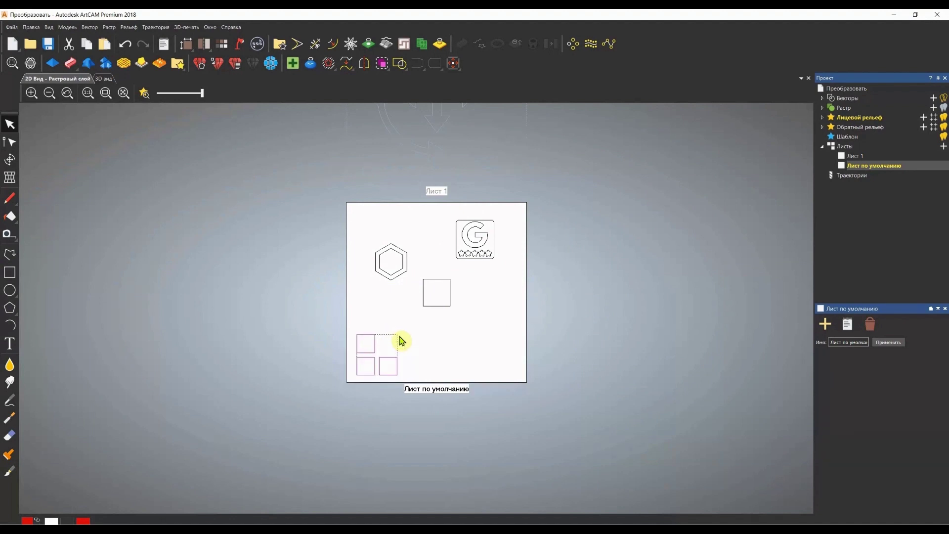
pyautogui.hotkey('ctrl', 'z')
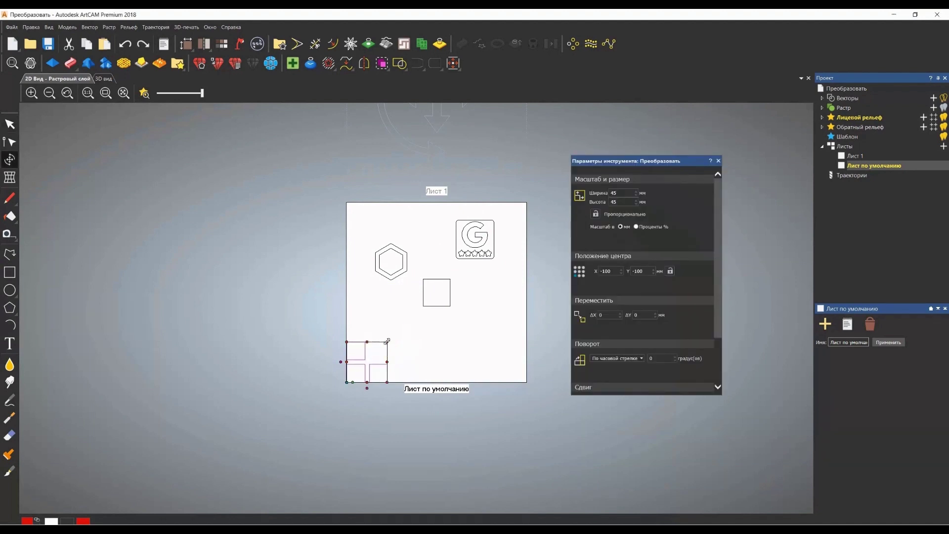
# Scale the three squares proportionally to 80 × 80 mm about their lower-left corner, leave the Transform tool and undo the scaling
pyautogui.click(622, 202)
pyautogui.doubleClick(623, 202)
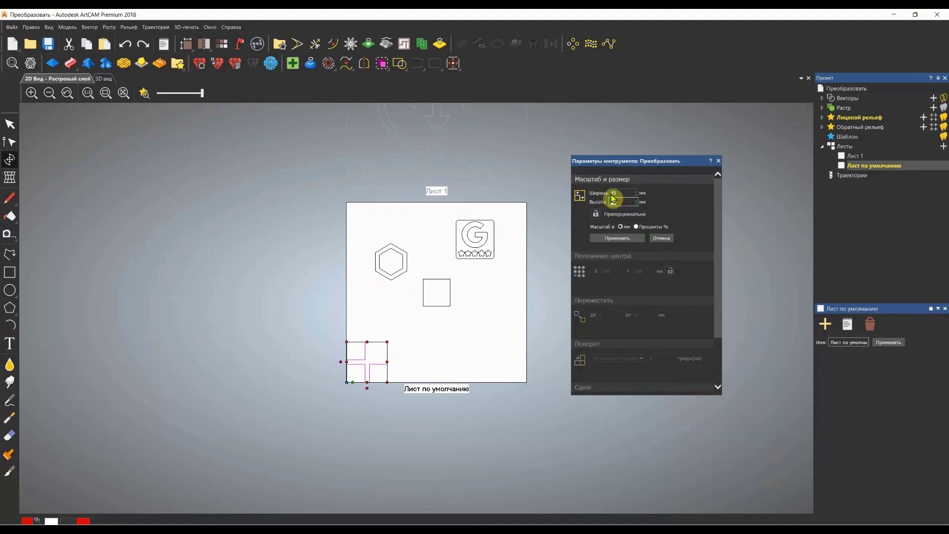
pyautogui.click(596, 214)
pyautogui.moveTo(626, 200); pyautogui.dragTo(610, 207)
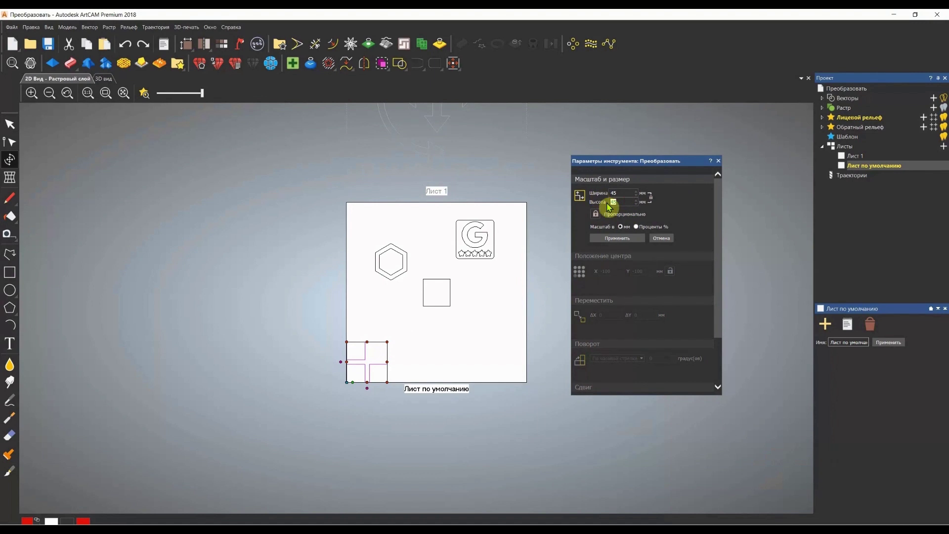
pyautogui.write('80')
pyautogui.click(625, 239)
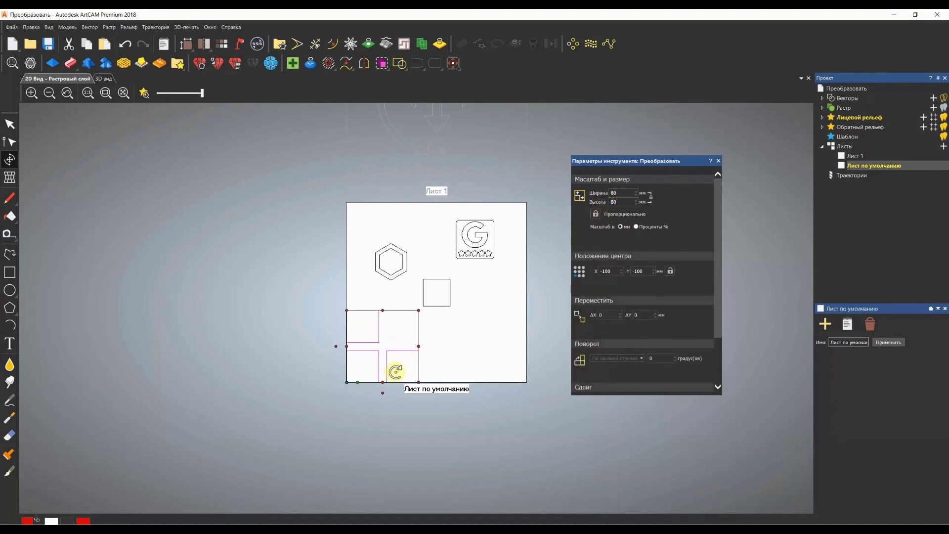
pyautogui.press('Escape')
pyautogui.hotkey('ctrl', 'z')
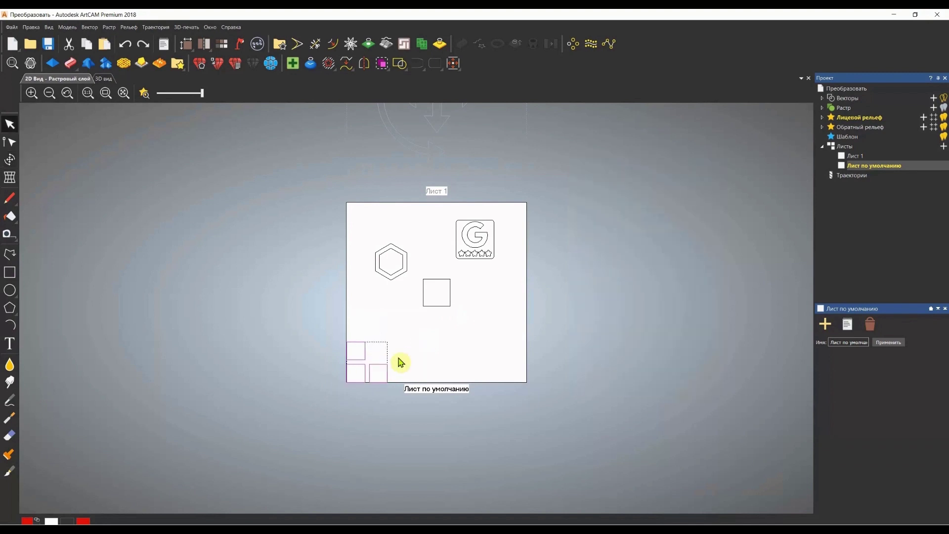
# Restart the Transform tool with the transformation centre in the middle of the three squares, and scale them proportionally to 80 × 80 mm
pyautogui.click(369, 373)
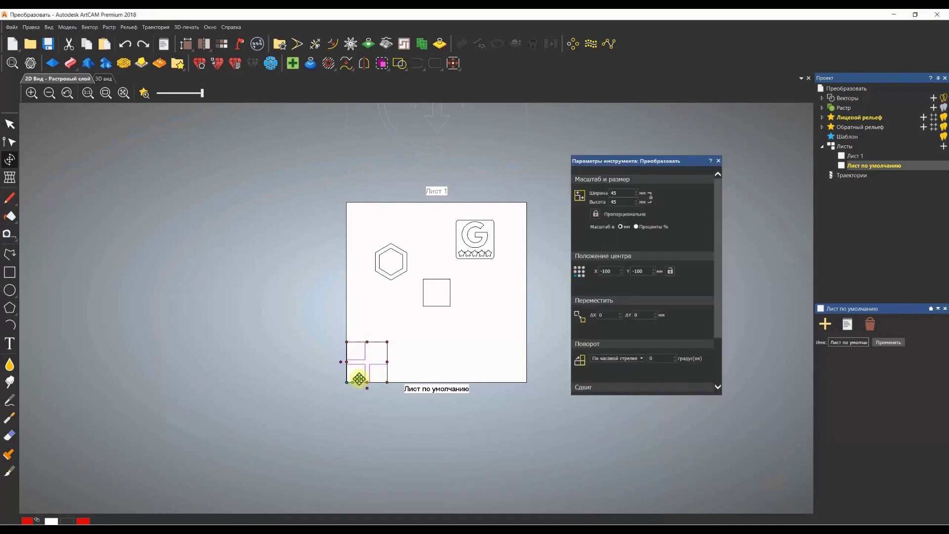
pyautogui.click(579, 271)
pyautogui.click(618, 202)
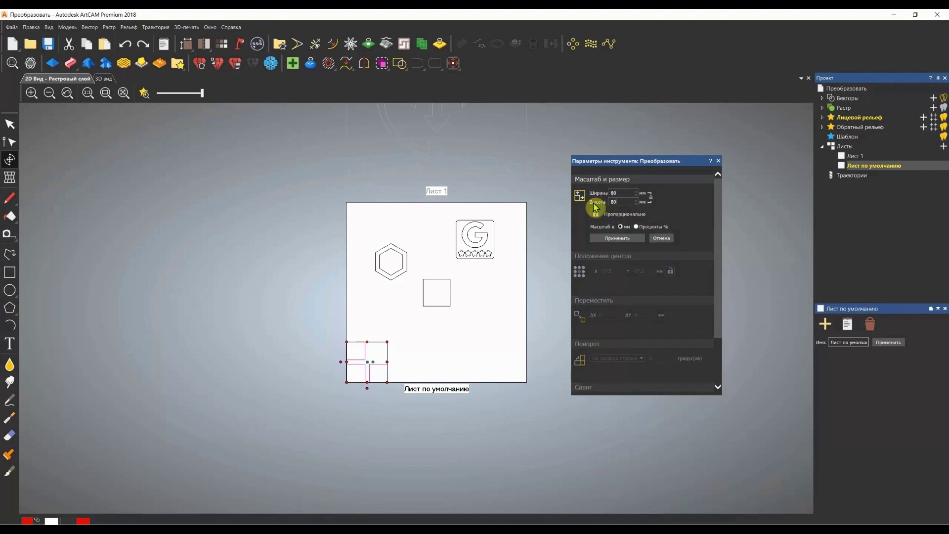
pyautogui.click(618, 238)
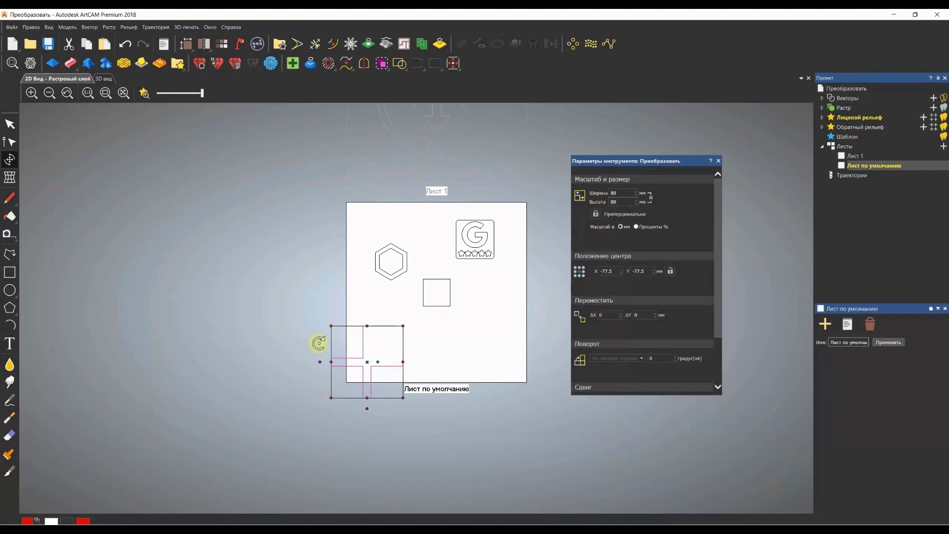
# Scale the three squares proportionally to 160 × 160 mm about their middle, and undo the scaling
pyautogui.click(615, 202)
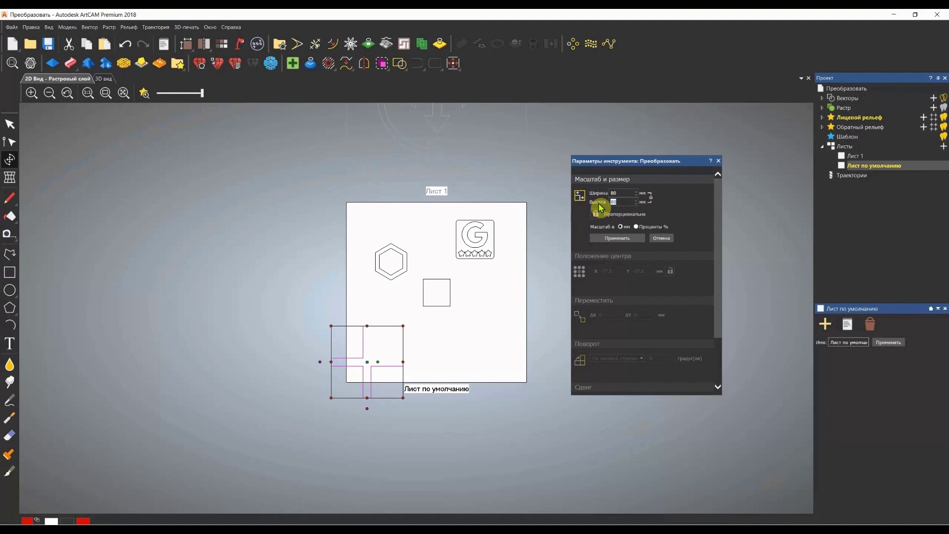
pyautogui.write('160')
pyautogui.press('Return')
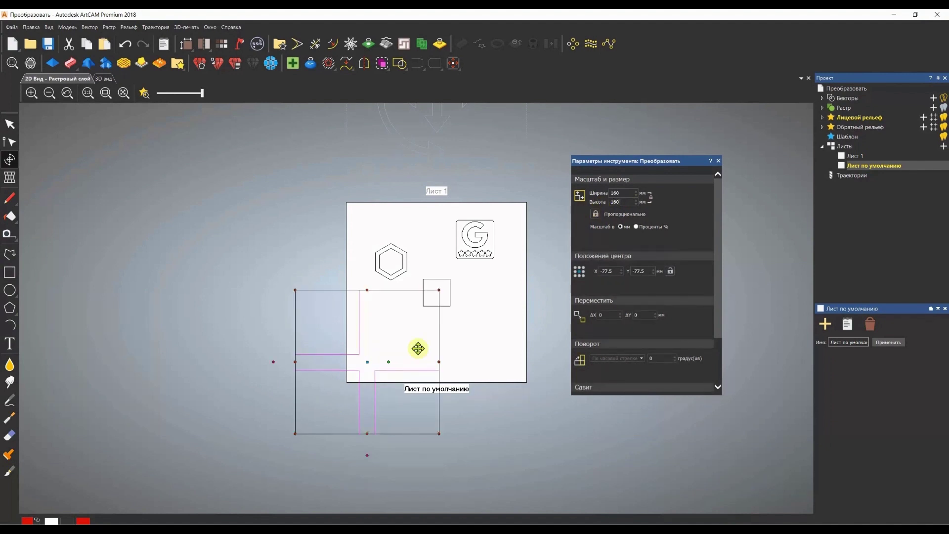
pyautogui.hotkey('ctrl', 'z')
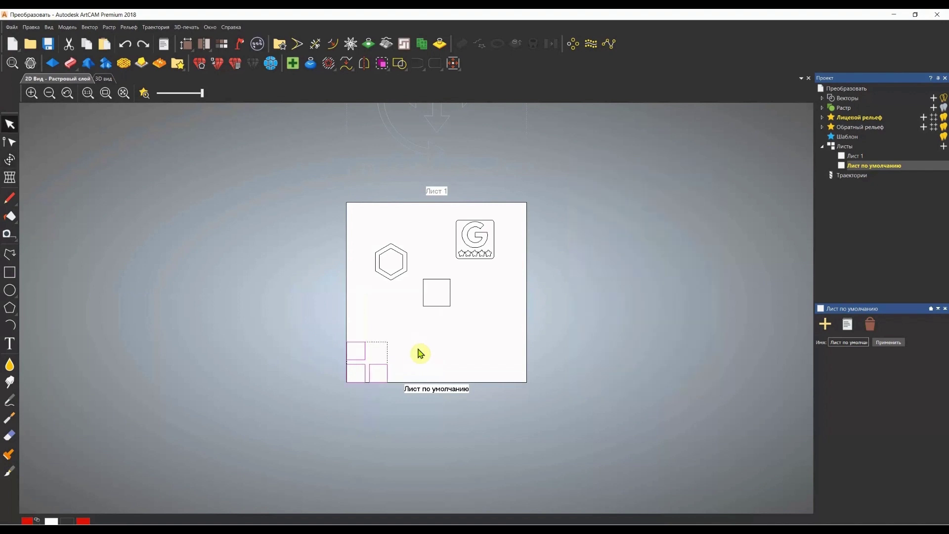
# Select the single square in the middle of the sheet
pyautogui.click(451, 293)
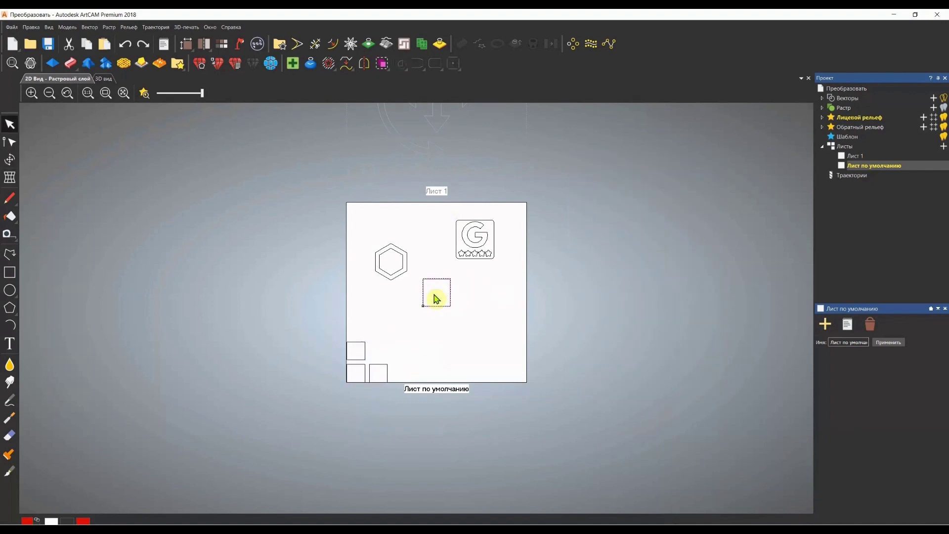